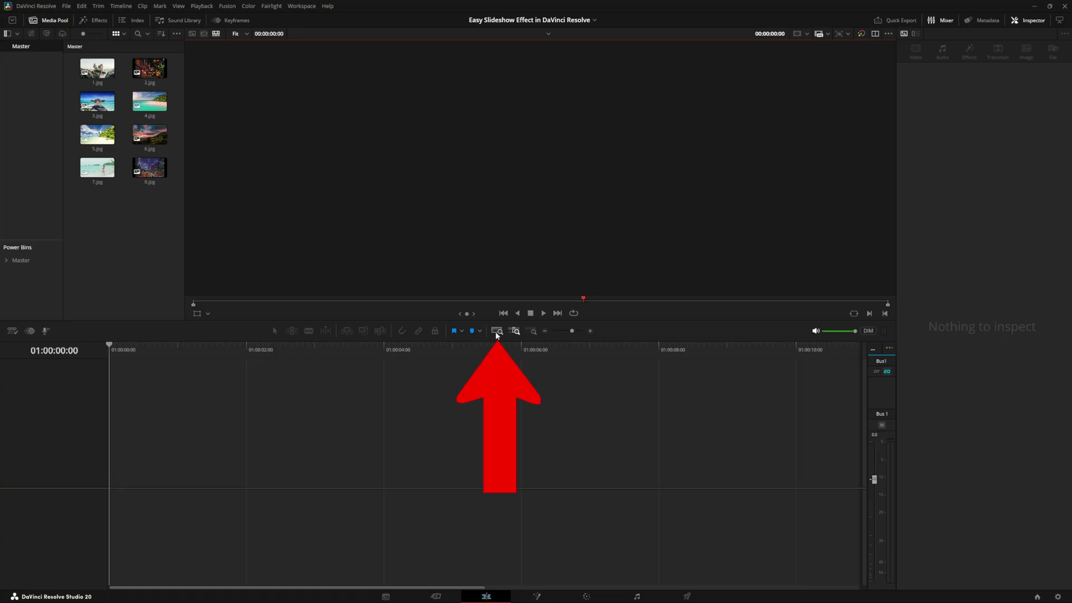
Place all eight images, 1.jpg to 8.jpg, in sequence on a new timeline shown at full extent zoom
click(496, 332)
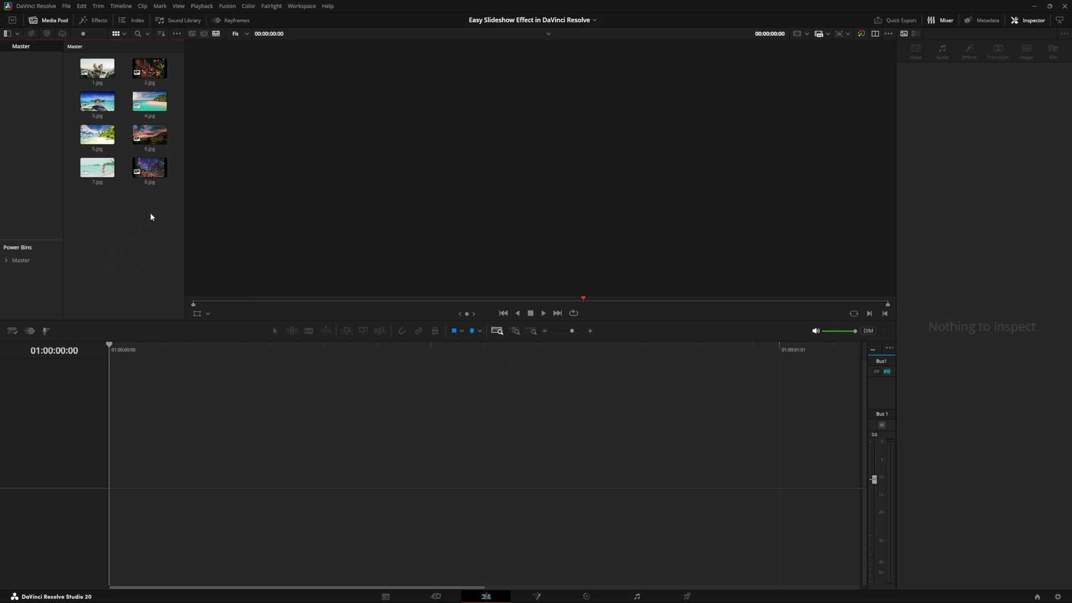
drag(141, 186, 95, 65)
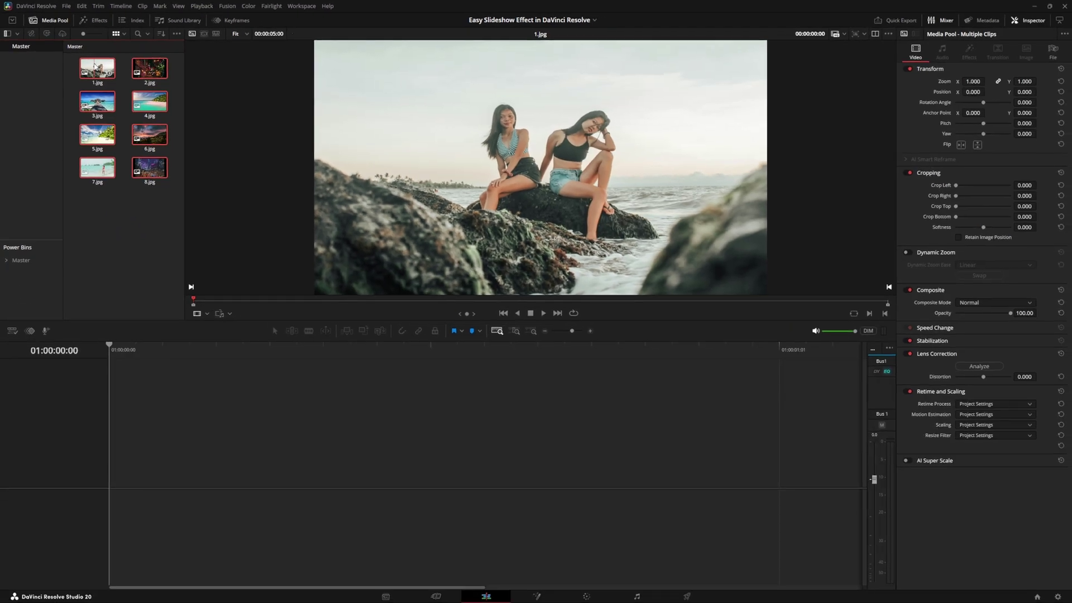
drag(166, 115, 152, 368)
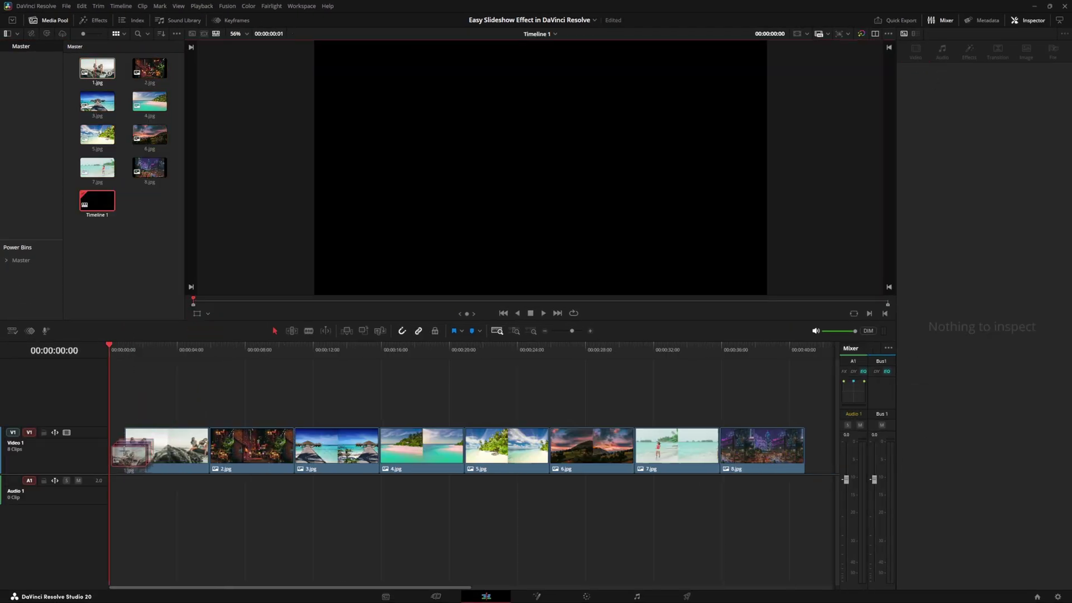
click(271, 462)
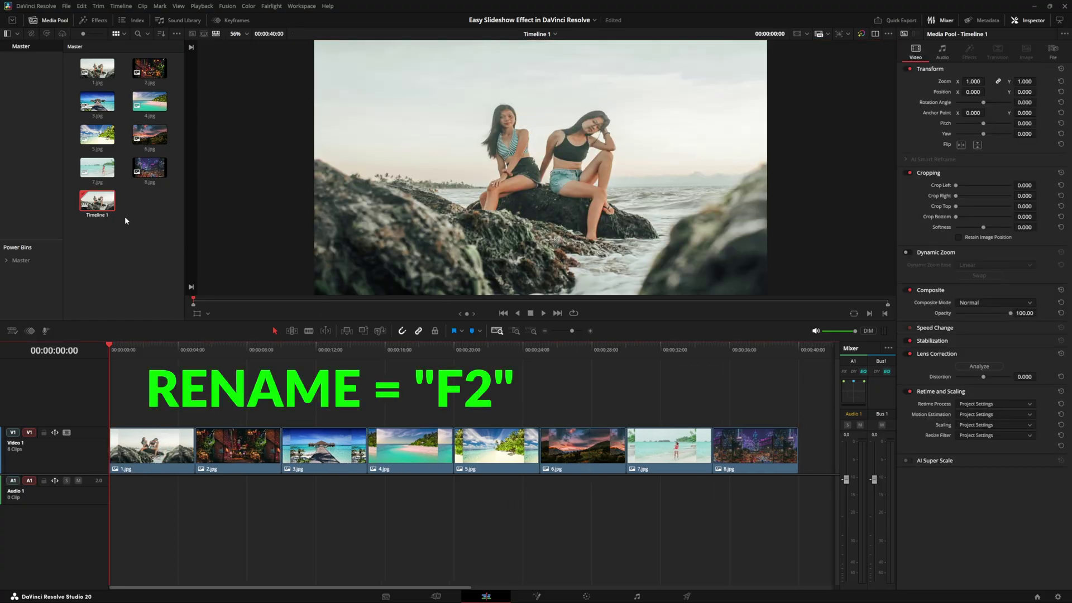
click(146, 170)
Change the duration of all eight timeline clips to 3 seconds
click(749, 404)
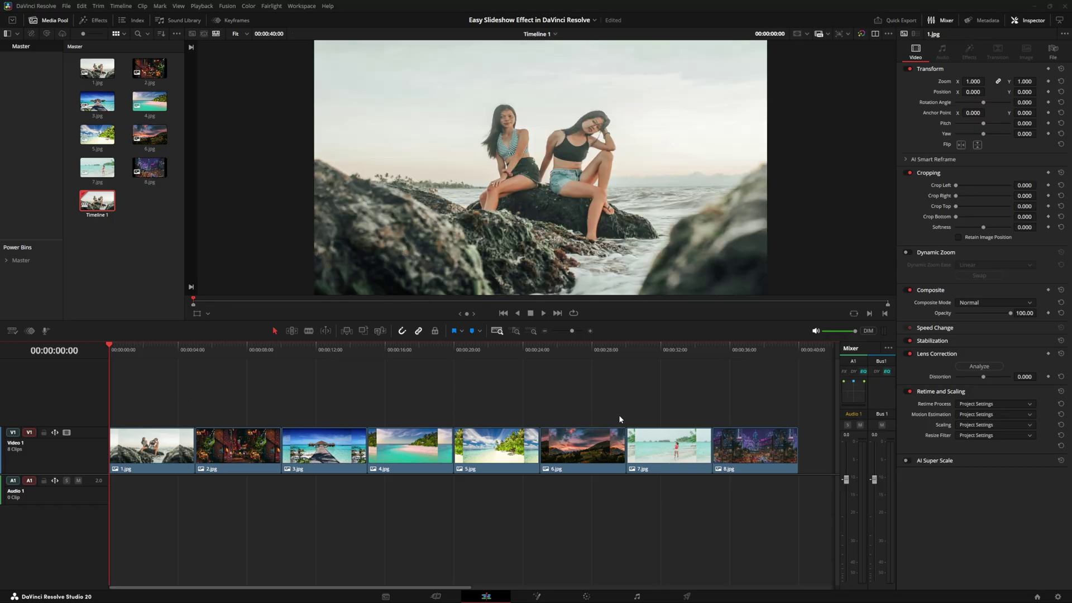
drag(742, 402, 158, 444)
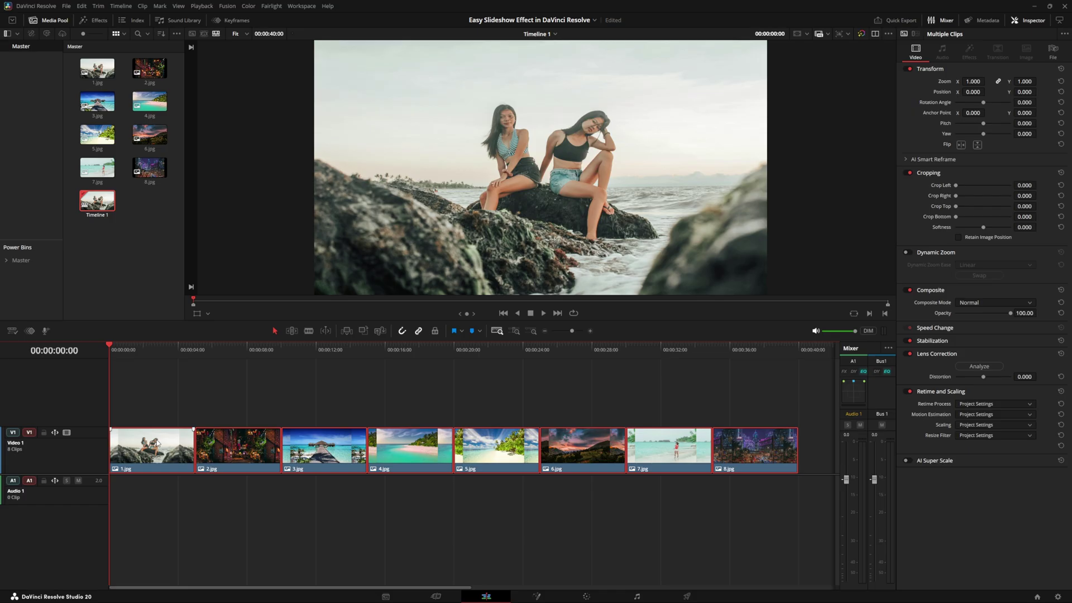
right_click(158, 443)
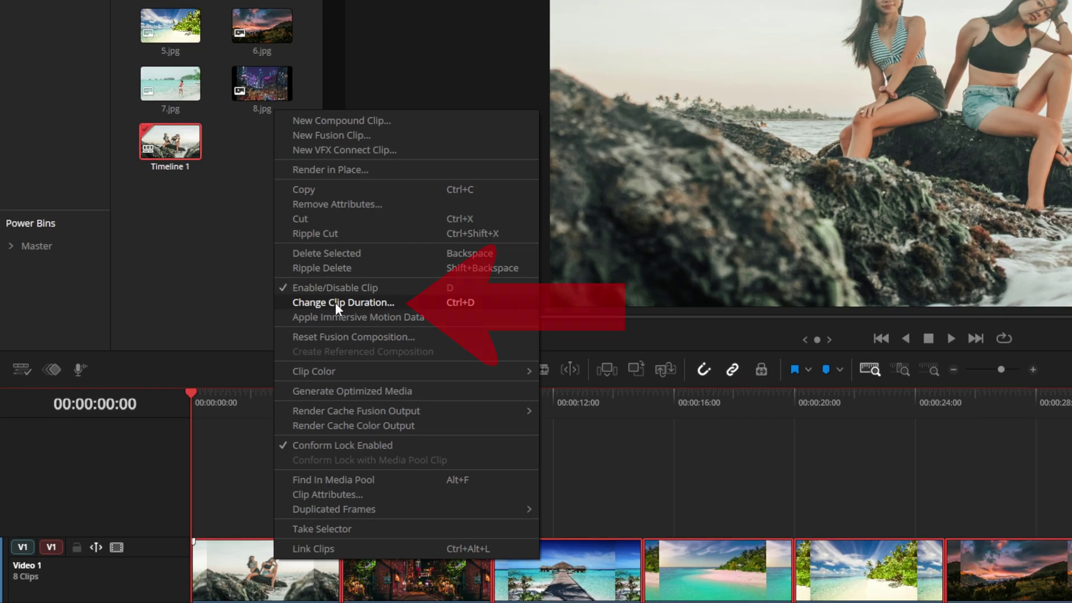
click(191, 293)
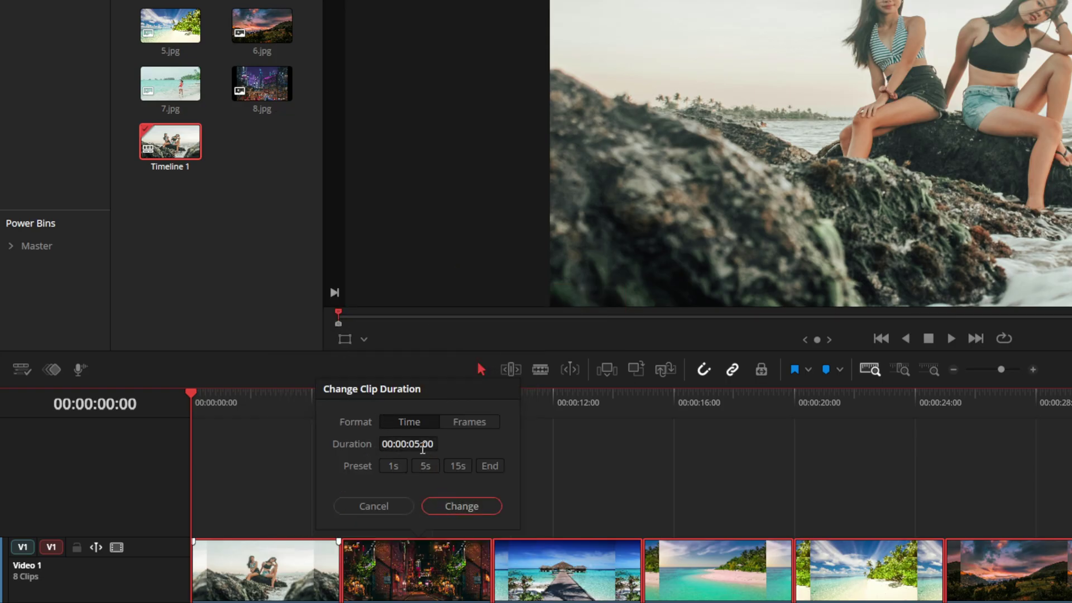
click(419, 444)
click(419, 444)
key(BackSpace)
text(3)
click(461, 505)
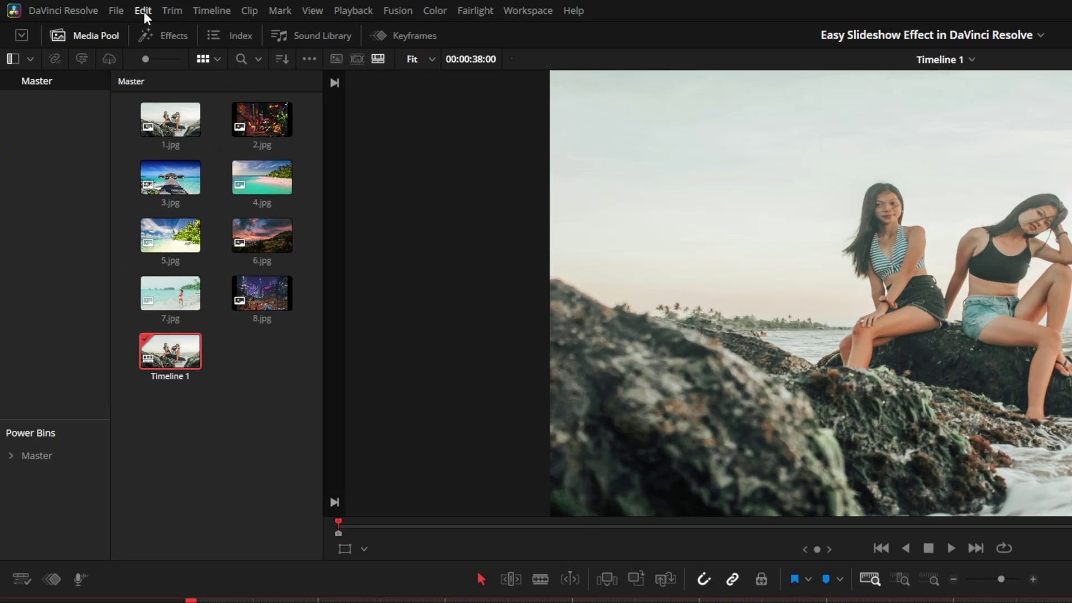
Delete the gaps between the shortened image clips on the timeline
click(82, 6)
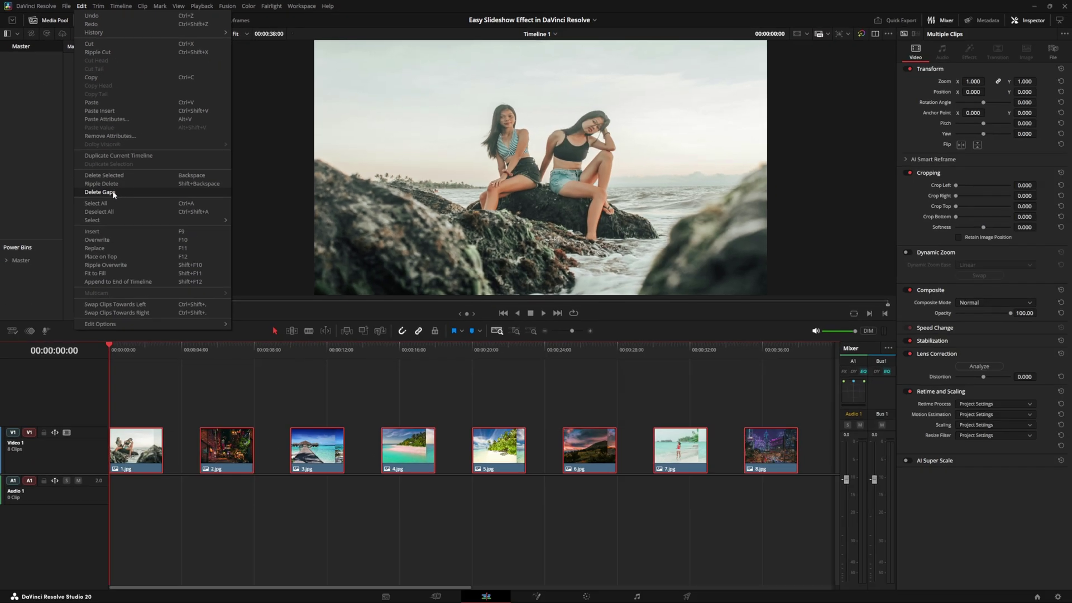
click(197, 335)
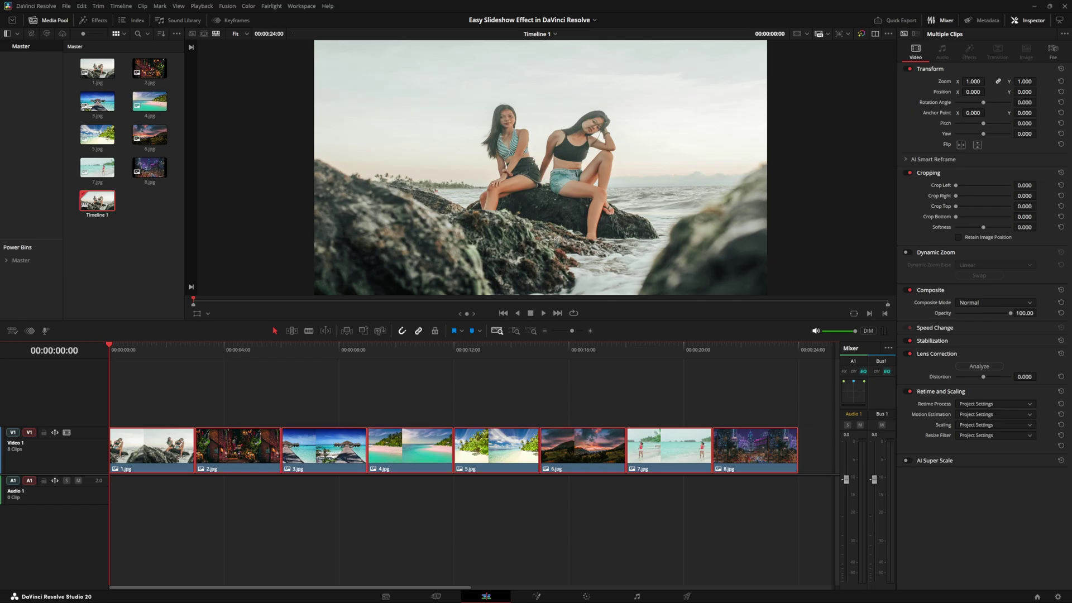
click(753, 402)
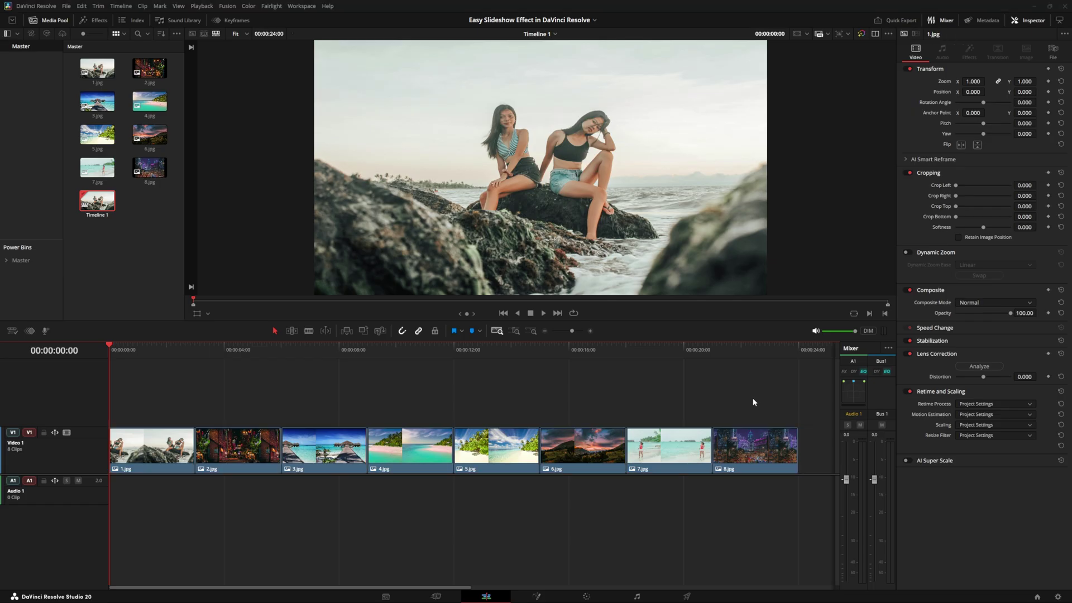
Move all eight image clips up to a new Video 2 track, keeping their timing
drag(752, 398, 151, 451)
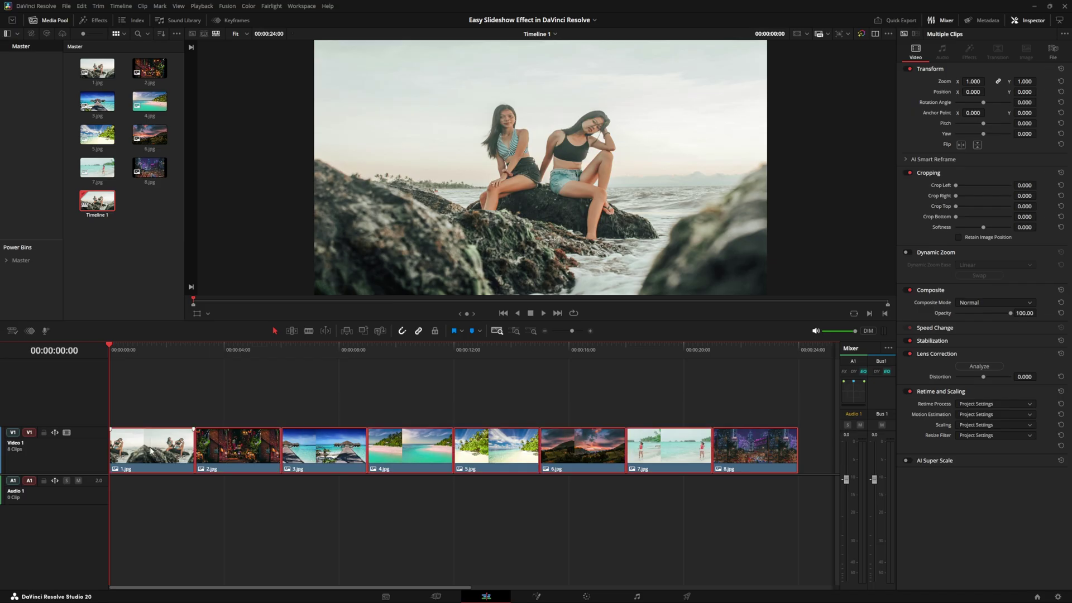
drag(151, 451, 150, 414)
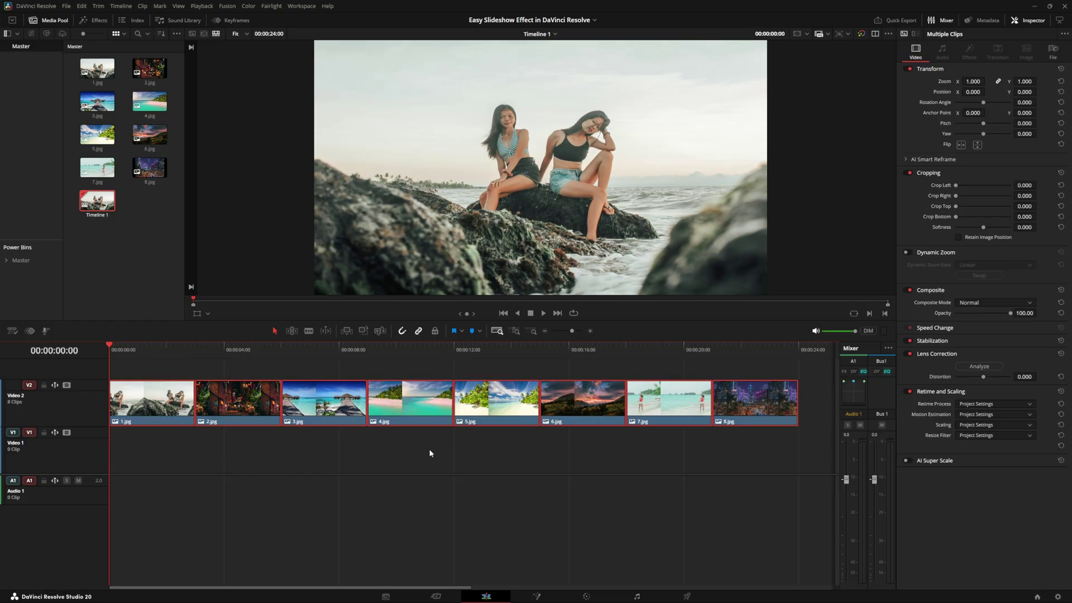
click(143, 398)
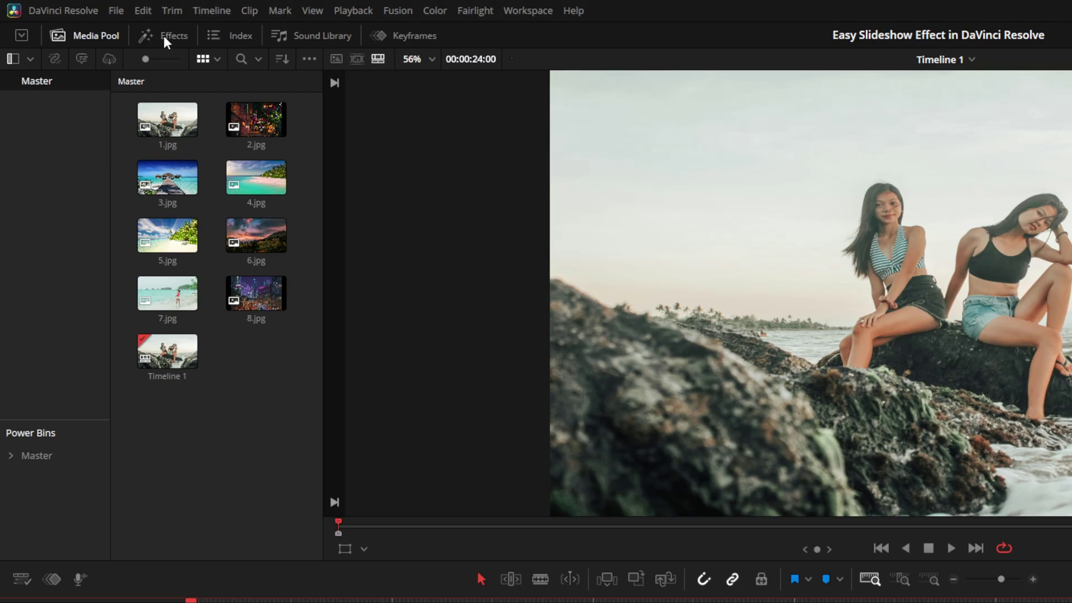
Add a Solid Color generator to the start of the Video 1 track, beneath the images
click(99, 21)
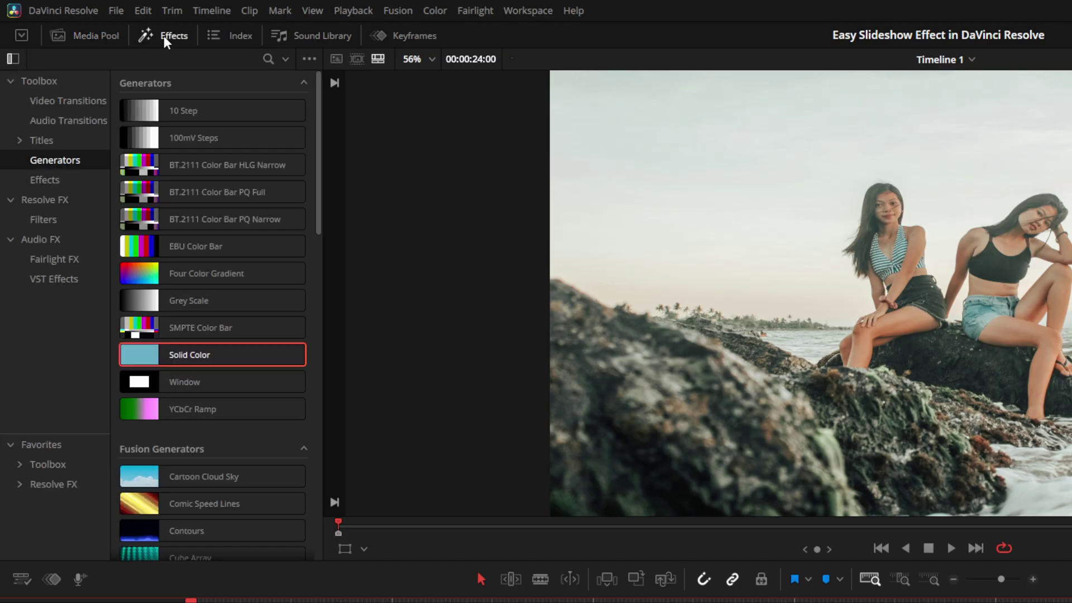
scroll(182, 502, down, 3)
scroll(184, 500, up, 3)
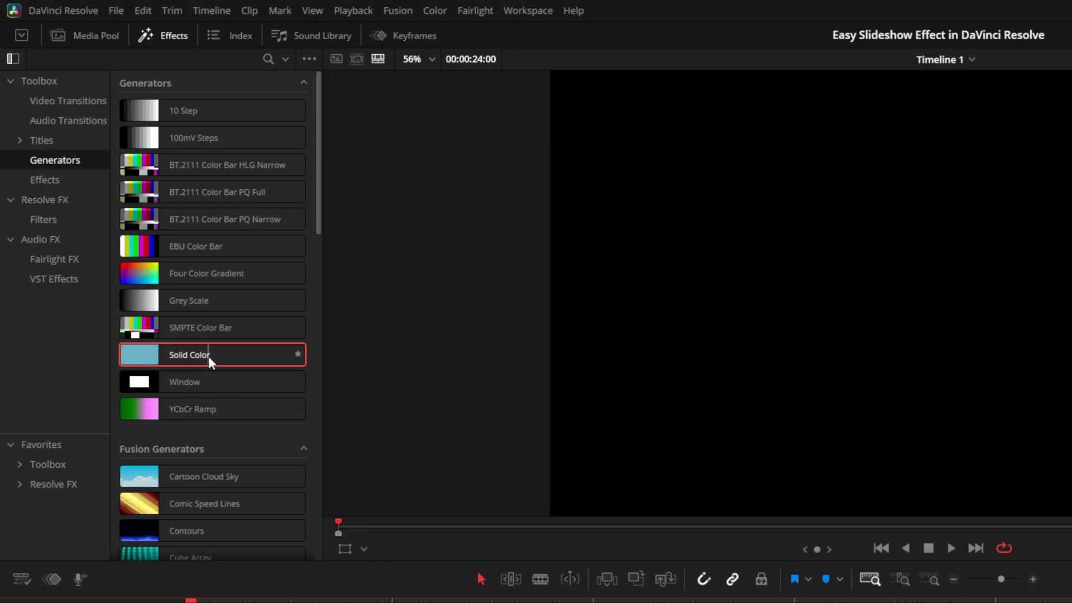
drag(209, 356, 121, 437)
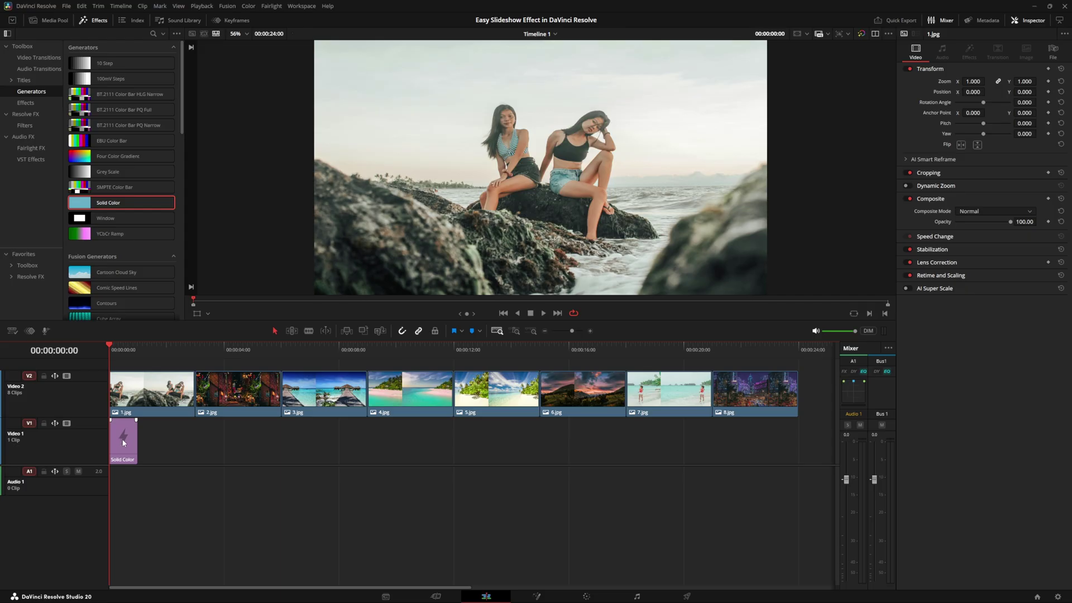
Disable the Video 2 track and set the Solid Color generator's color to #000033
click(66, 376)
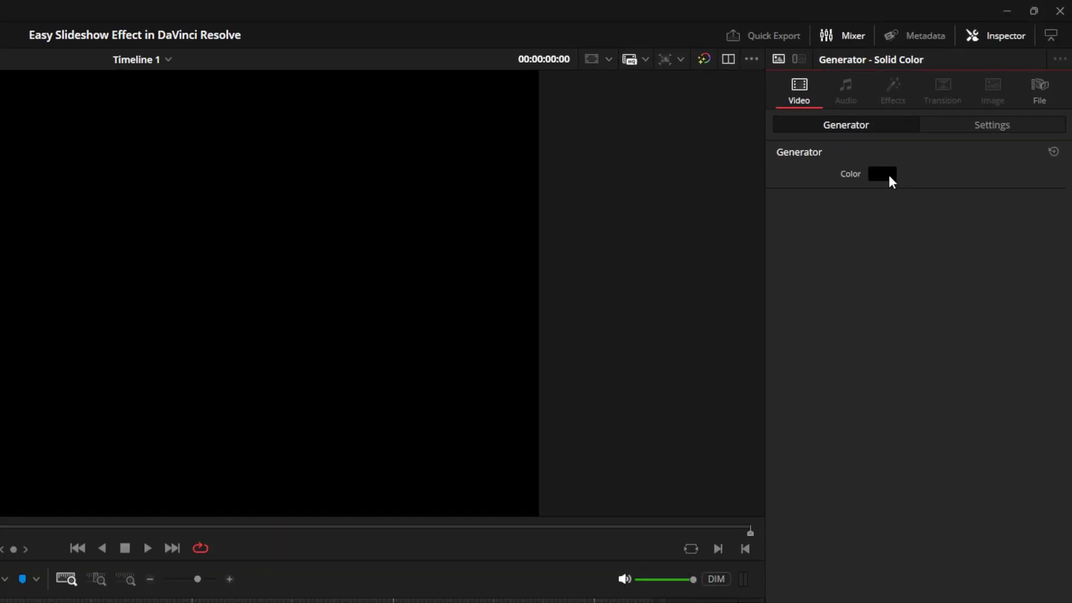
click(887, 172)
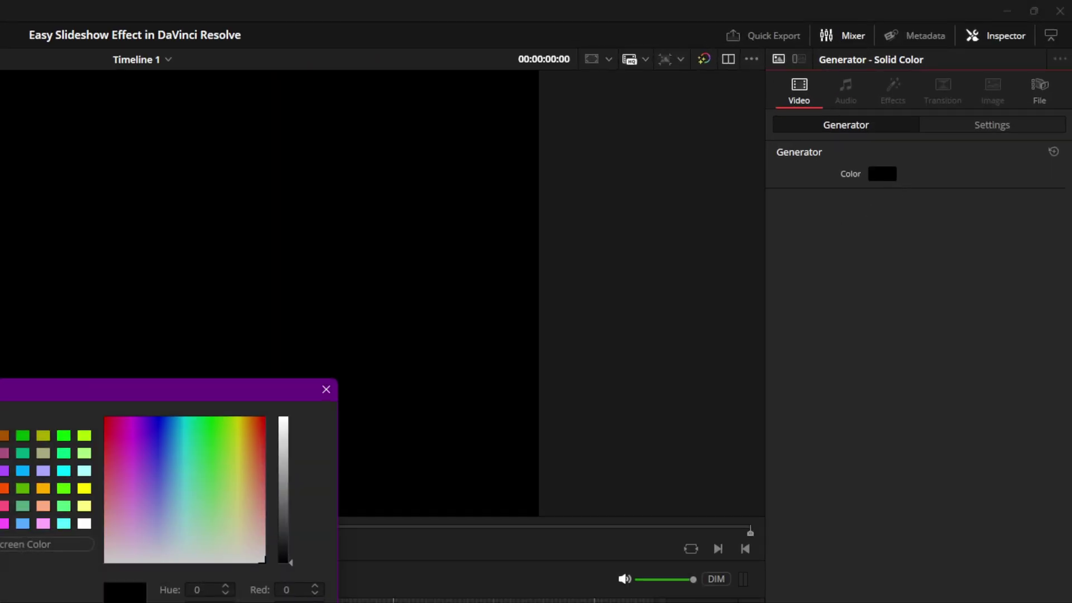
drag(195, 387, 224, 290)
click(275, 550)
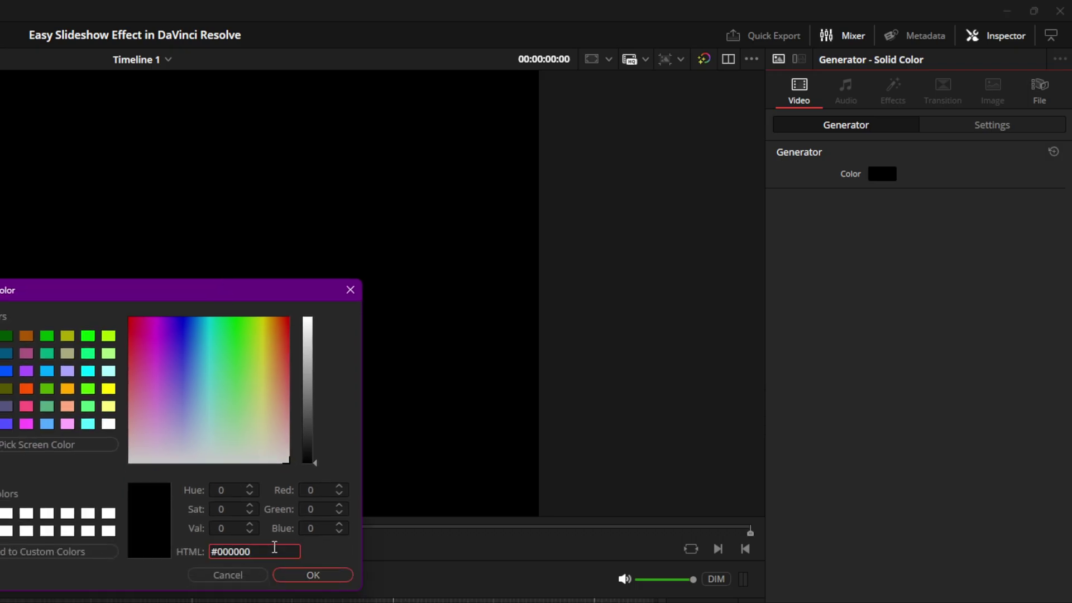
key(BackSpace)
key(BackSpace)
text(33)
key(Return)
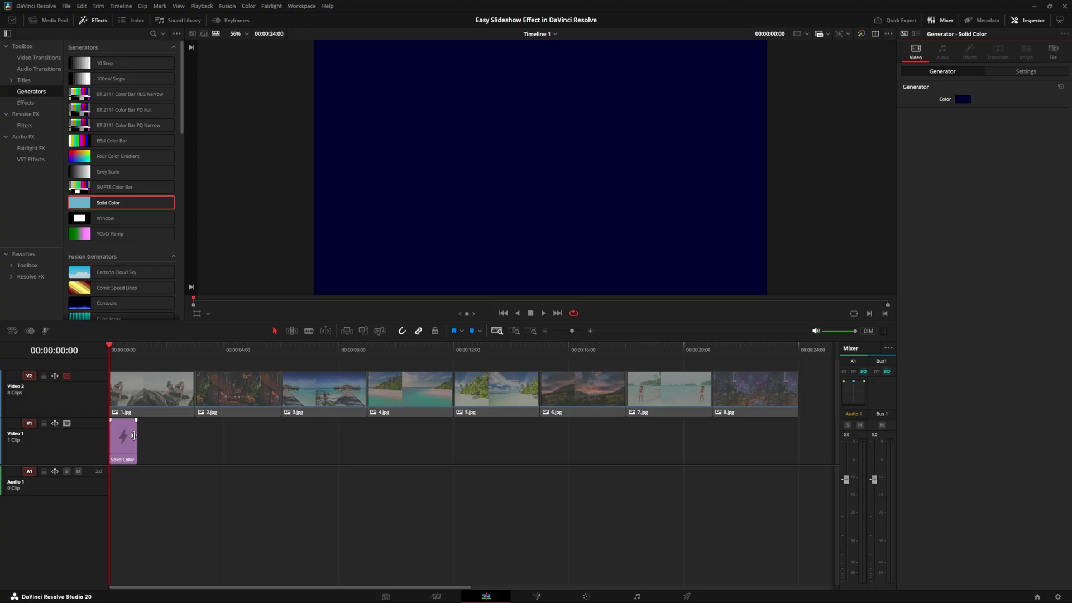
Extend the Solid Color clip to the end of the last image and re-enable the Video 2 track
drag(136, 436, 798, 435)
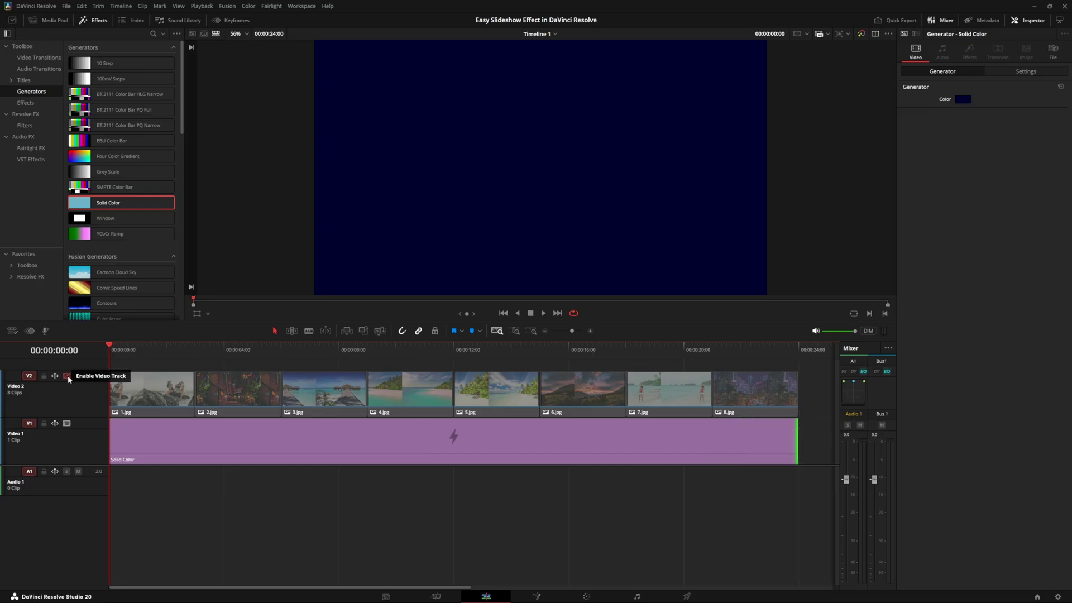
click(68, 376)
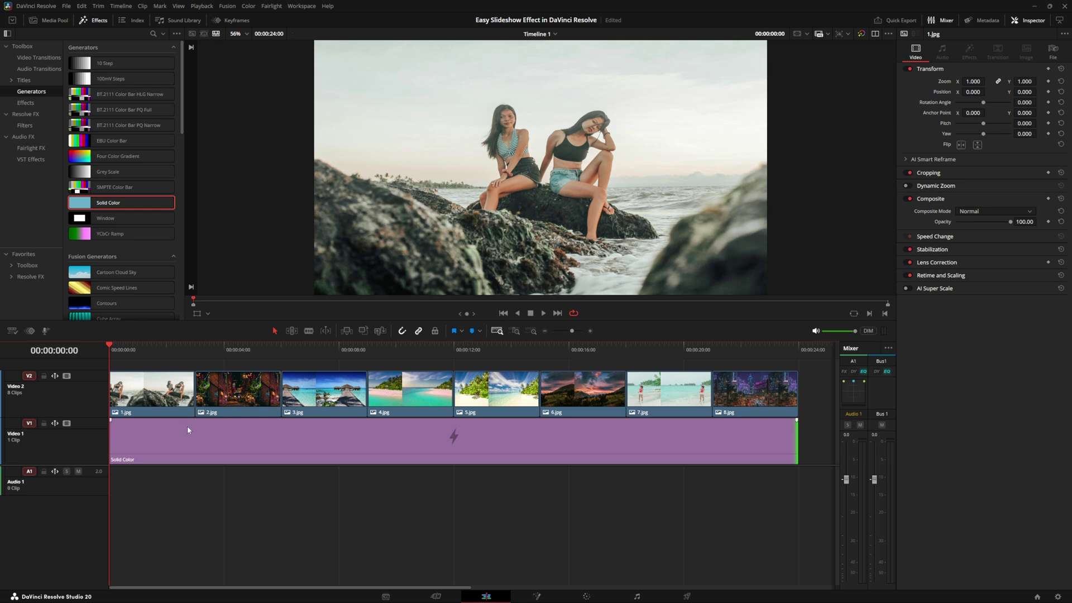
click(147, 438)
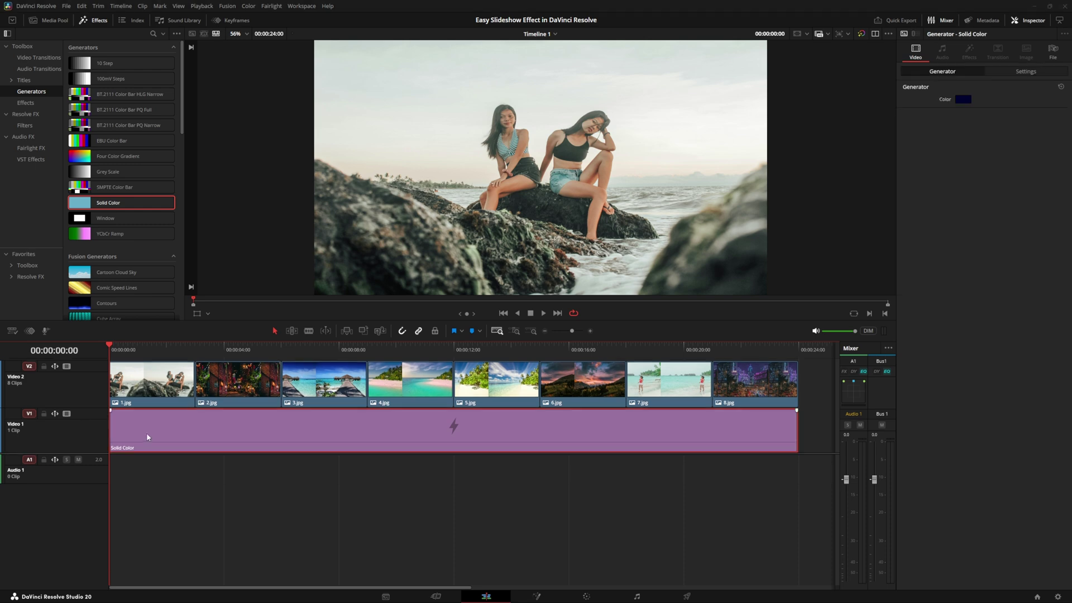
Add Zoom, Position and Rotation Angle keyframes to the 1.jpg clip at its first frame
click(145, 389)
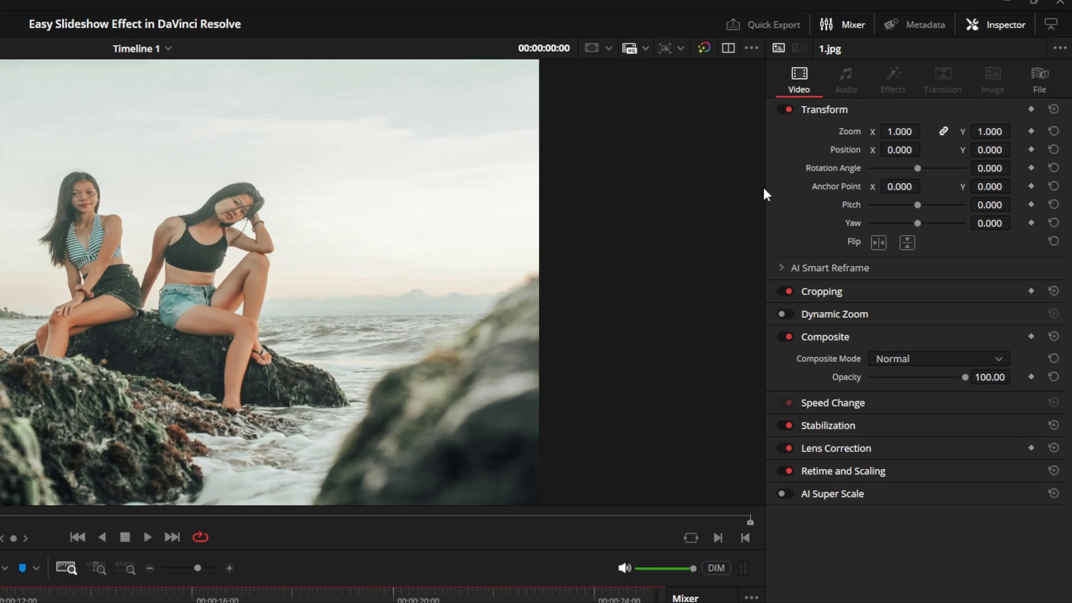
click(1031, 131)
click(1031, 149)
click(1031, 167)
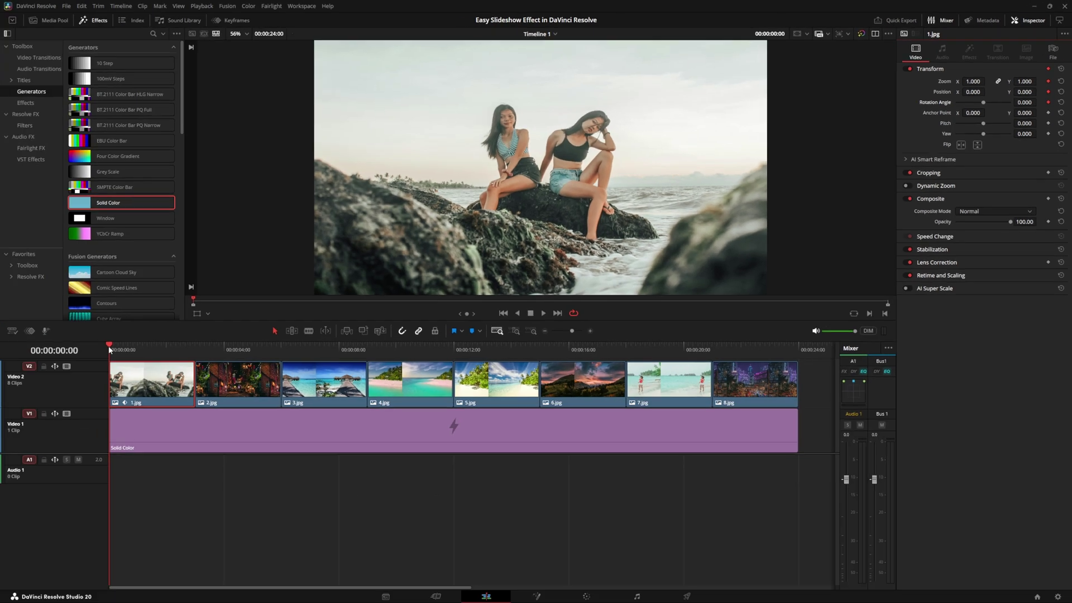
At 00:00:01:22, set the 1.jpg clip's Zoom to 2.230, Position Y to -135 and Rotation Angle to -8.240
drag(117, 349, 164, 350)
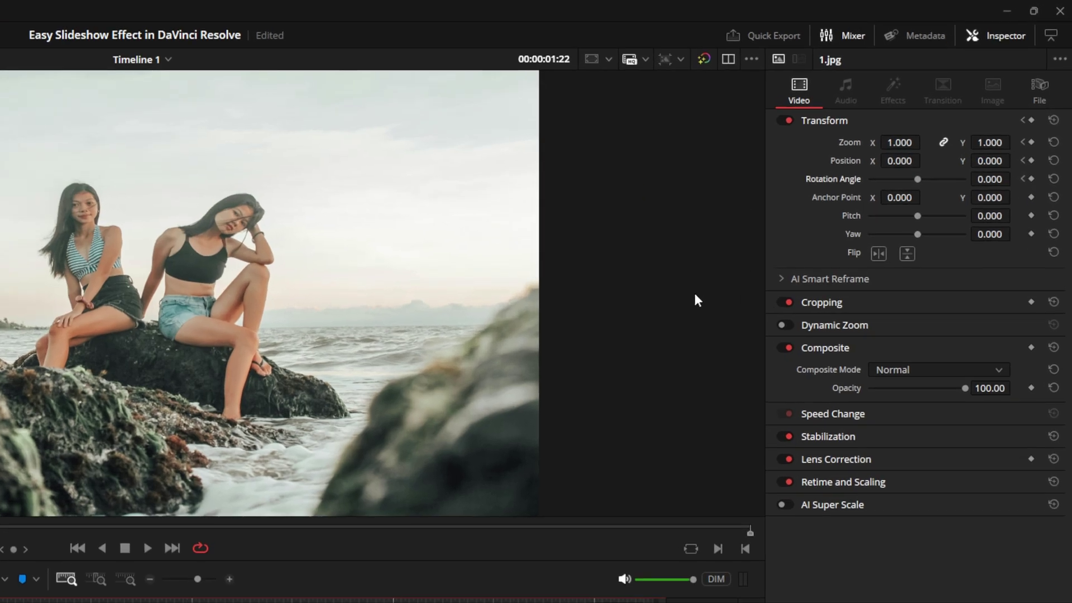
click(898, 142)
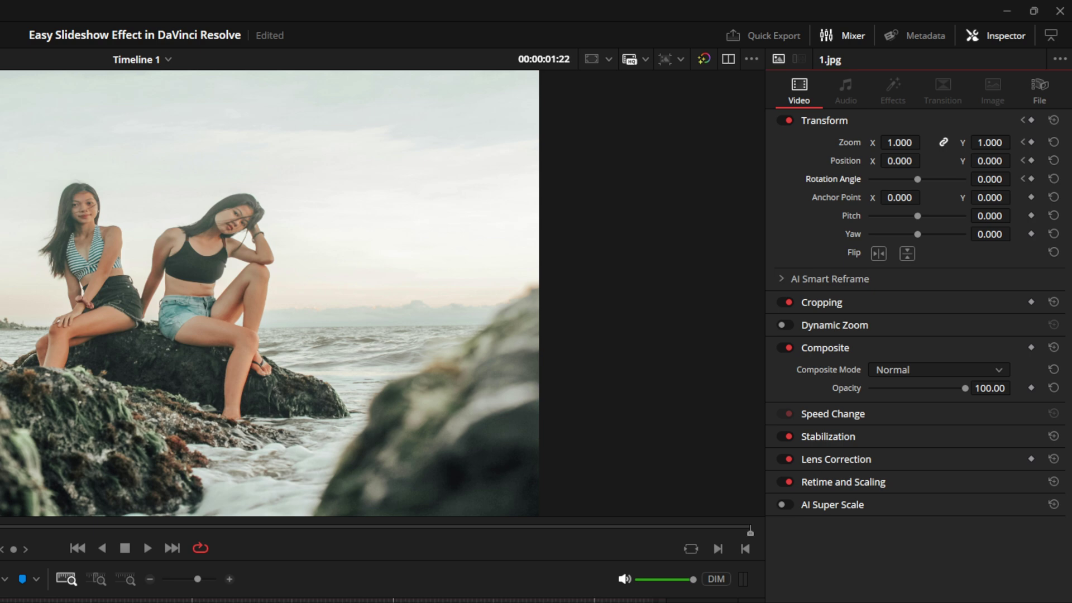
drag(898, 141, 927, 142)
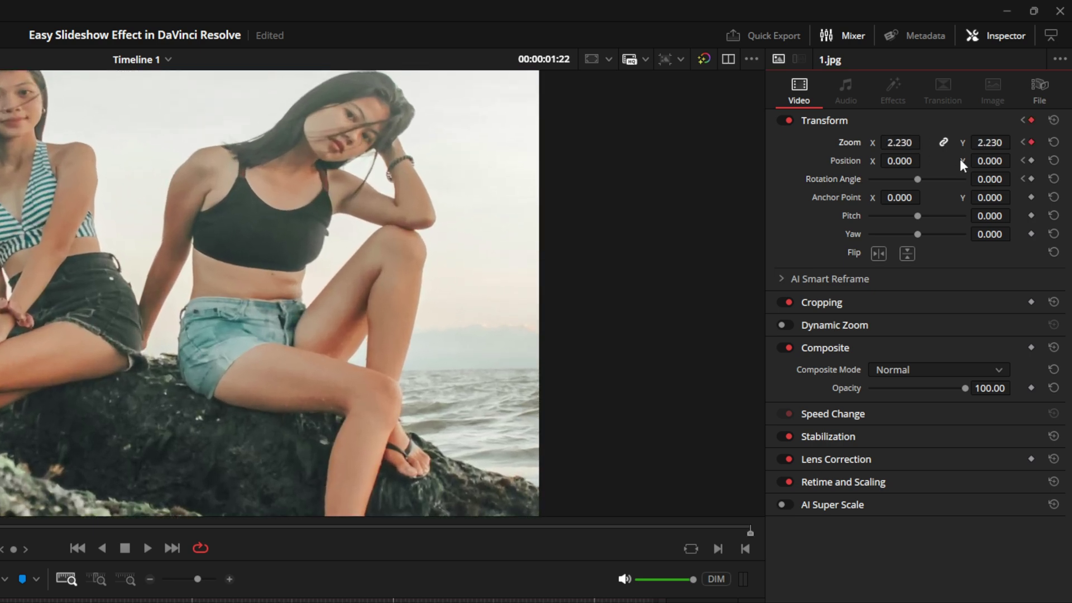
drag(991, 161, 916, 179)
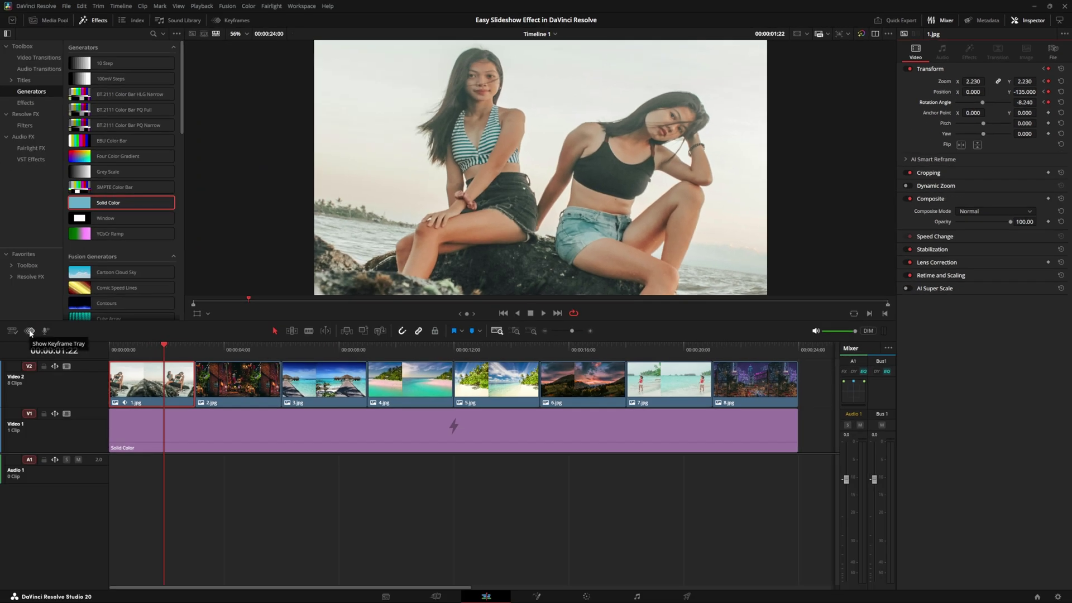
Move the second set of transform keyframes to the end of the 1.jpg clip and play the animation from the start
click(29, 333)
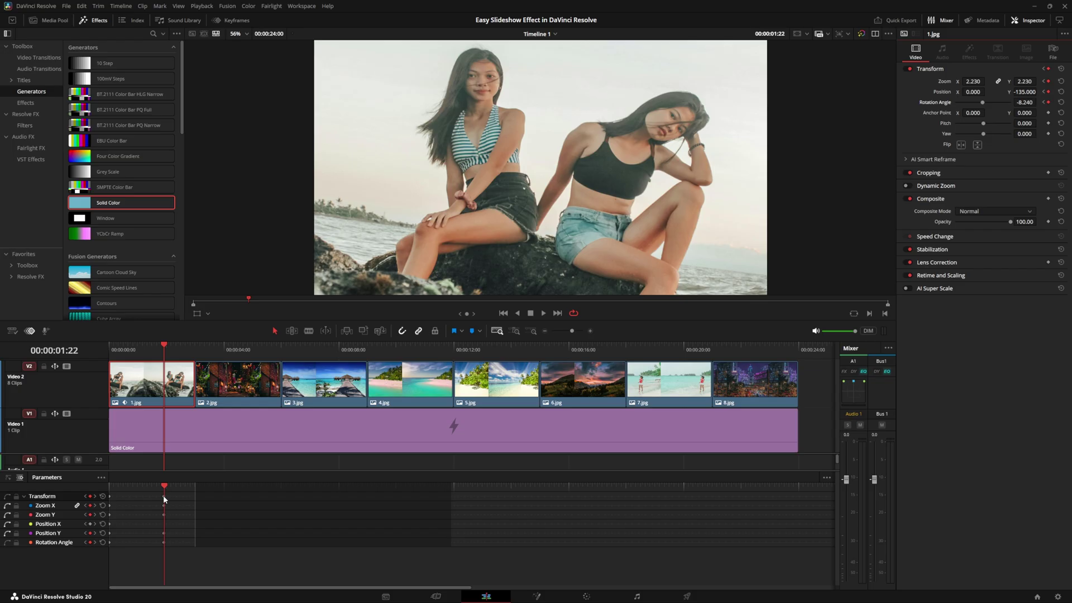
drag(164, 498, 195, 503)
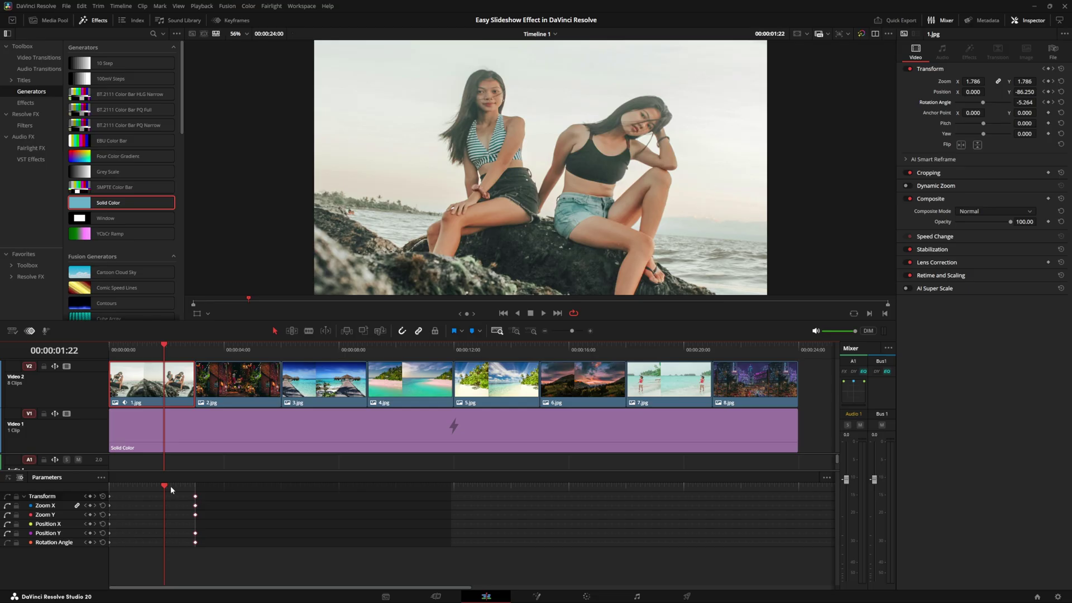
drag(164, 488, 111, 487)
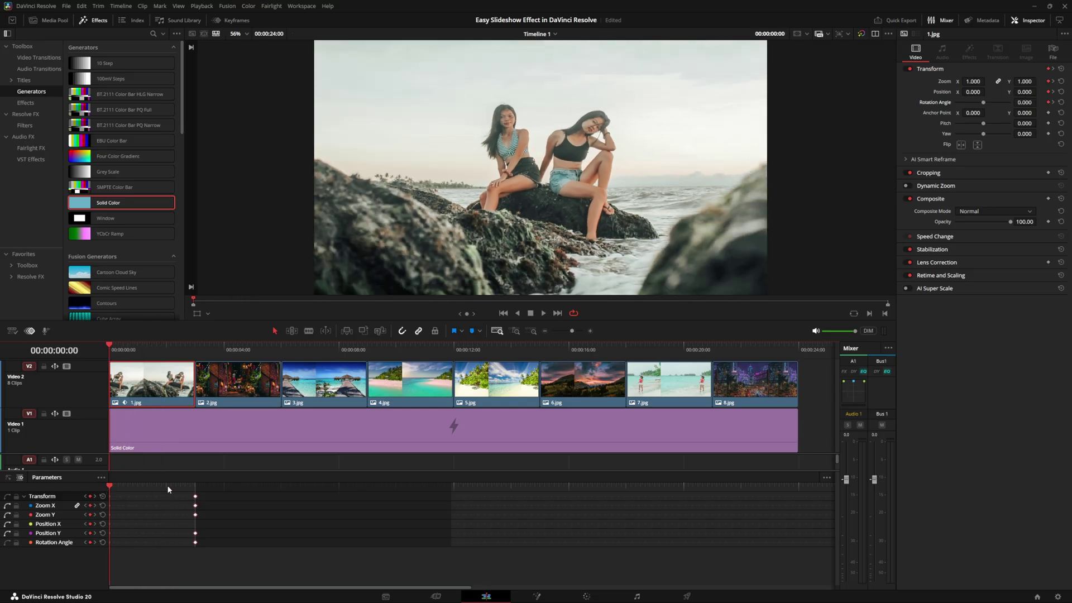
click(543, 314)
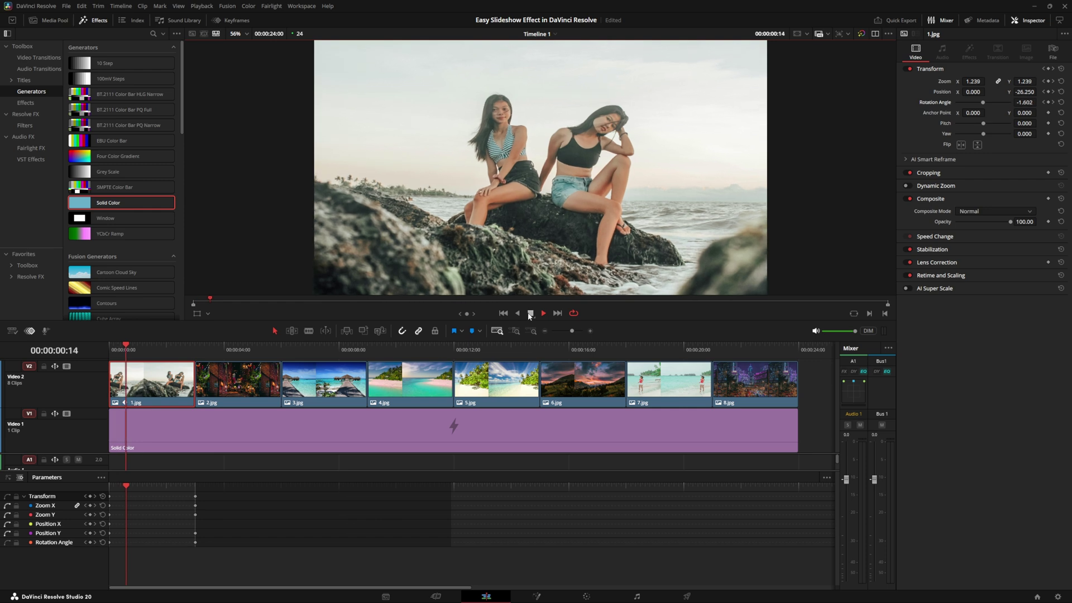
Smooth the 1.jpg clip's Zoom and Position keyframes with ease in and out curves and play the animation from the start
click(216, 344)
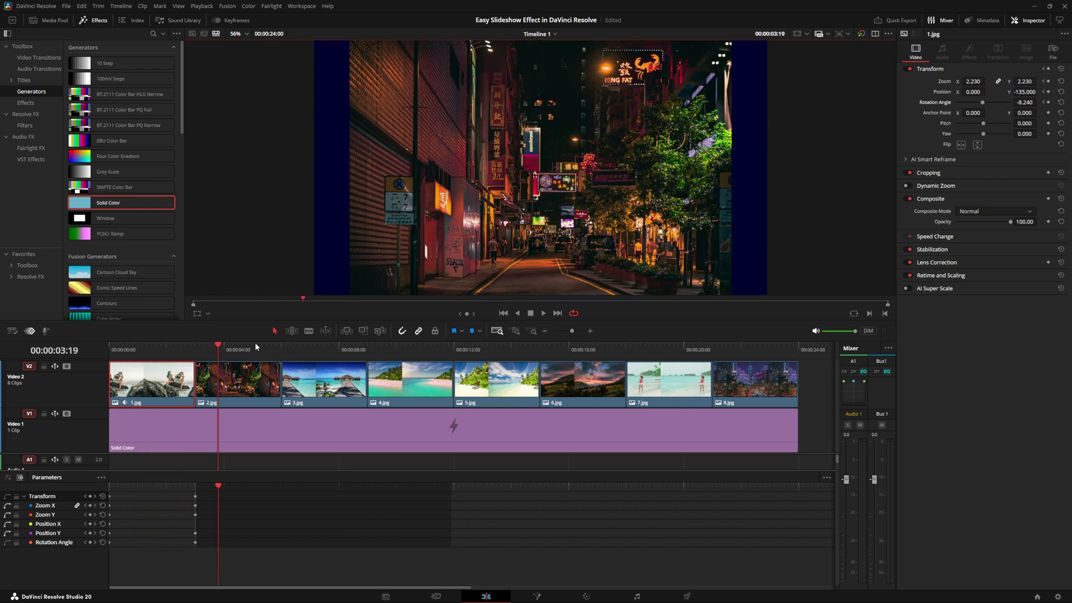
click(219, 345)
click(149, 345)
click(189, 542)
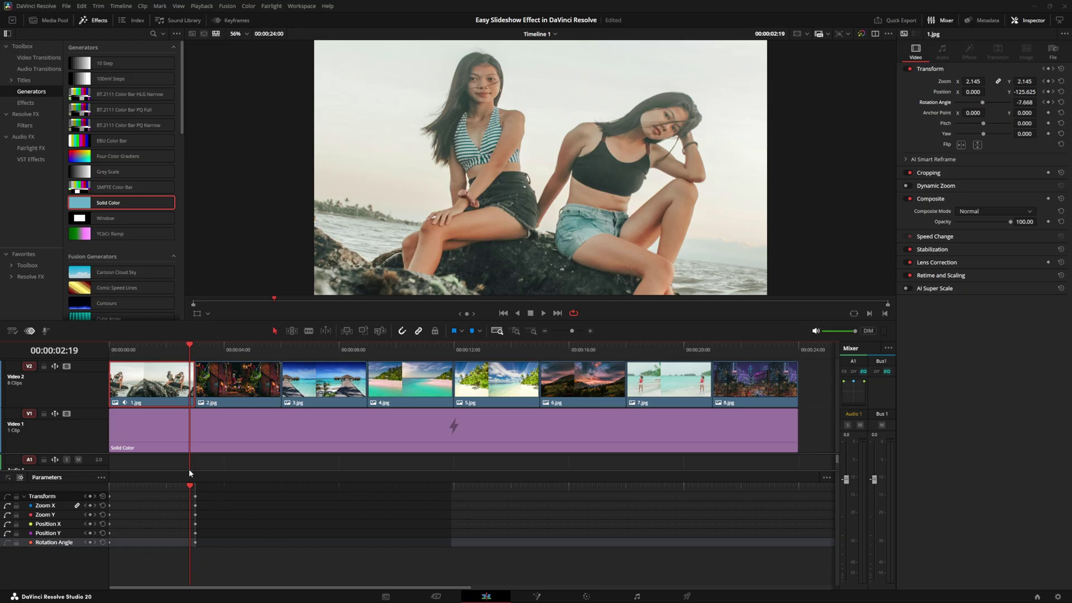
drag(189, 484, 195, 486)
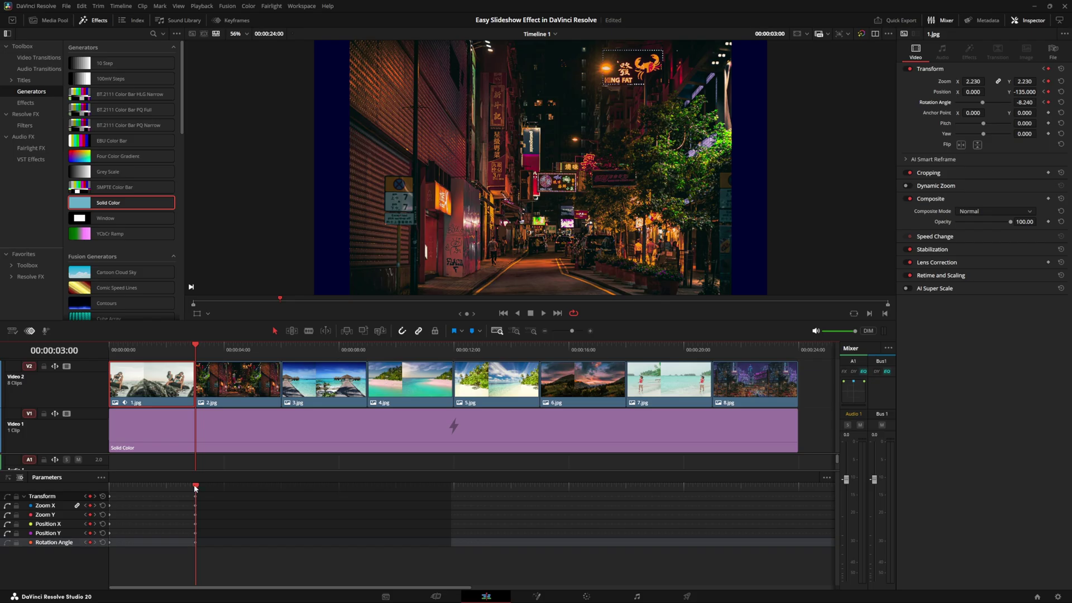
click(8, 478)
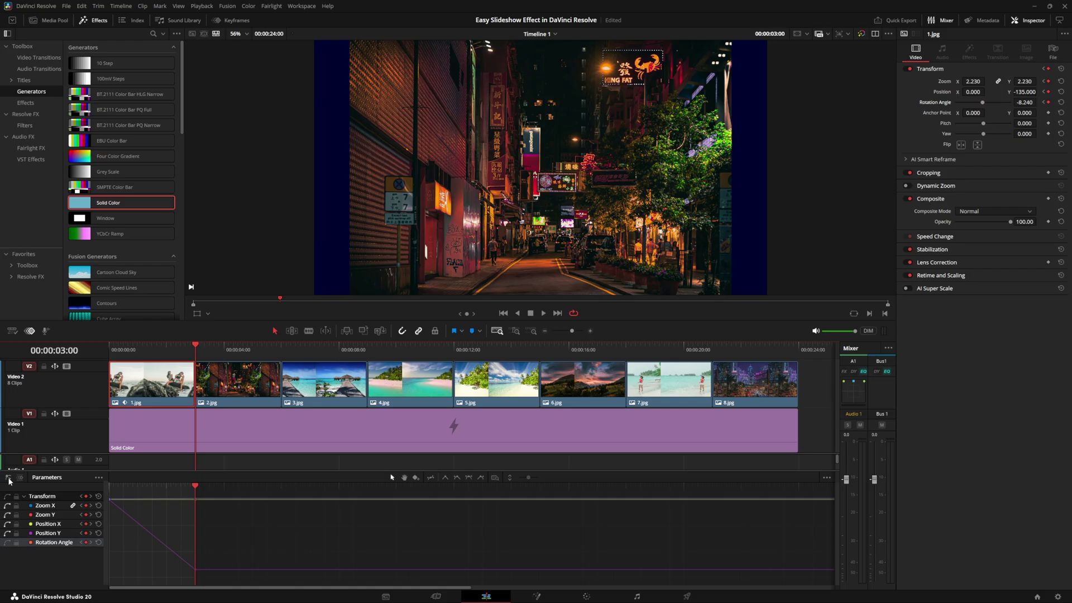
drag(222, 584, 115, 495)
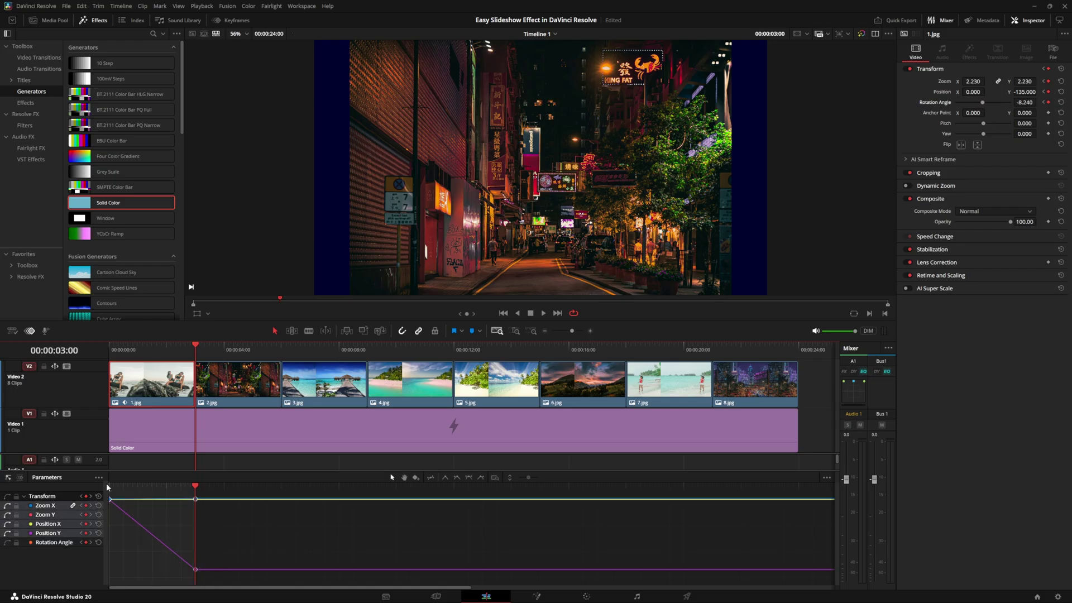
click(469, 479)
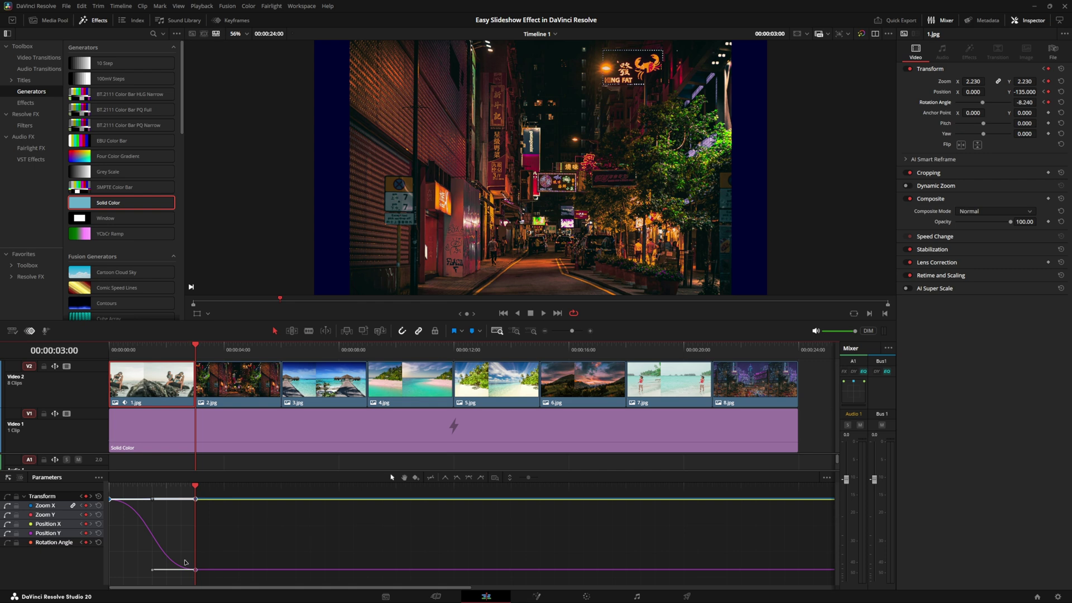
click(112, 349)
key(space)
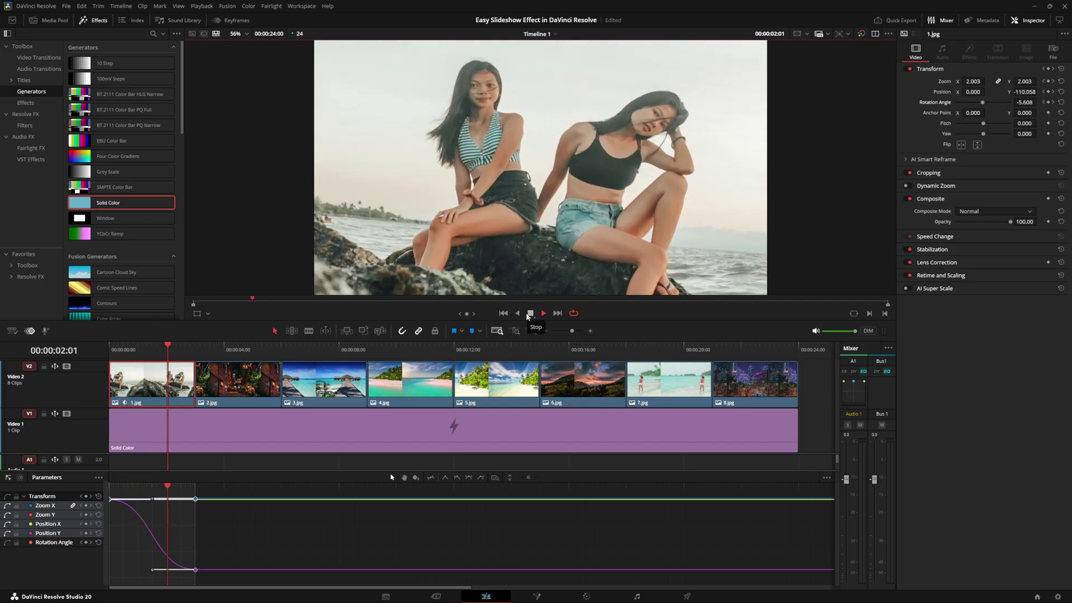
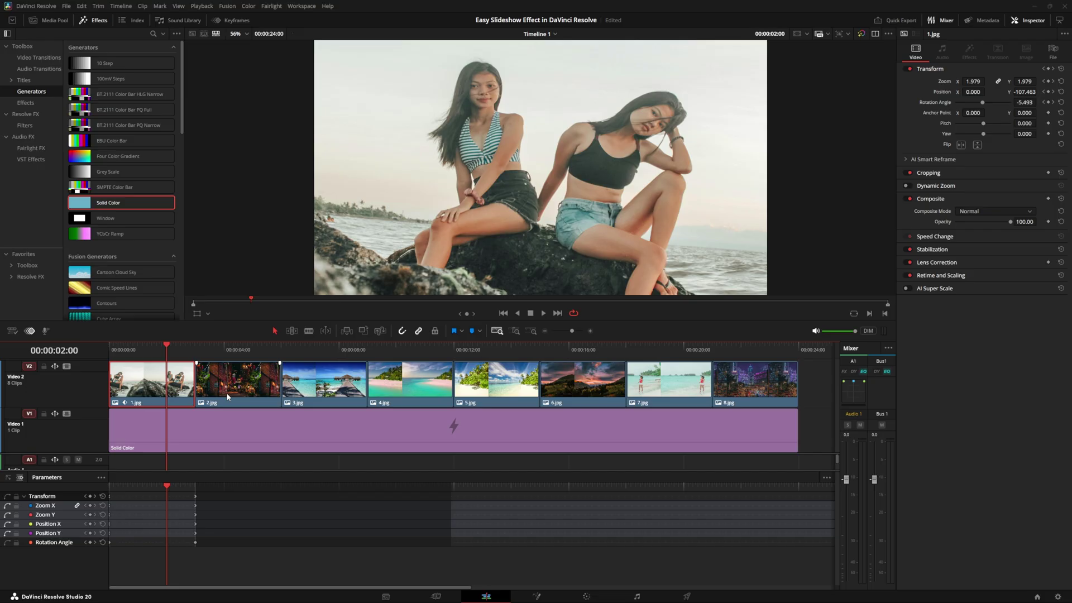
At the first frame of the 2.jpg clip, keyframe Zoom at 2.560, Position Y at 578 and Rotation Angle
click(233, 364)
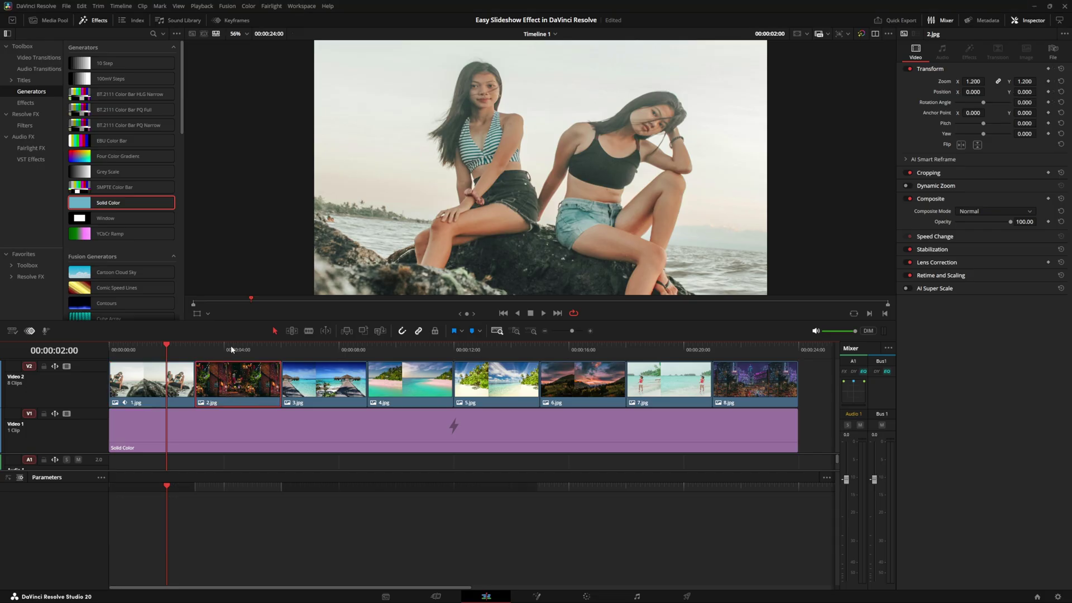
click(231, 349)
drag(231, 346, 195, 346)
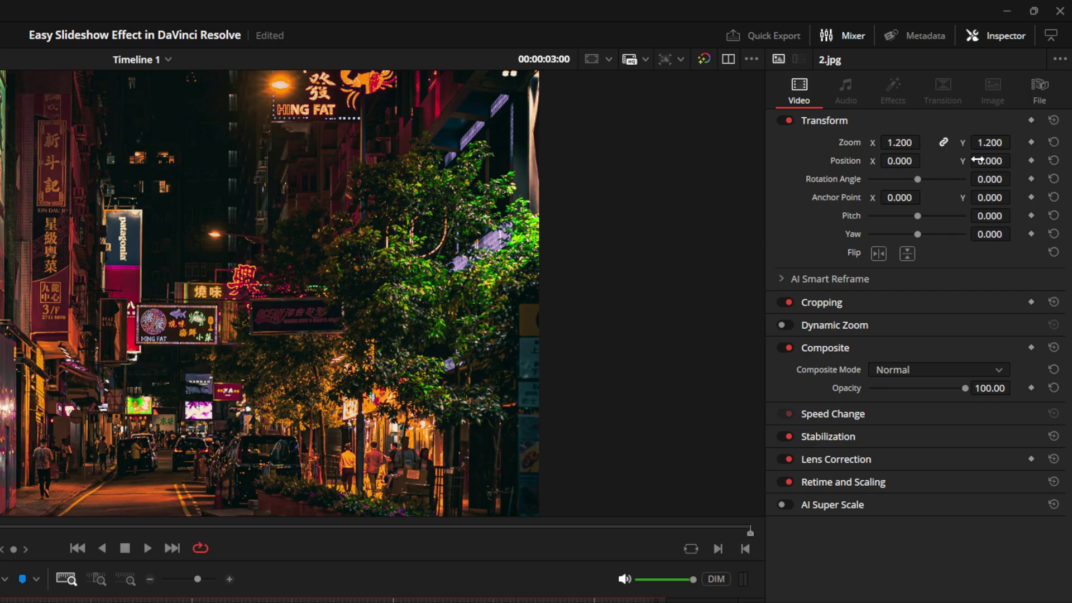
click(1031, 142)
click(1031, 179)
click(1031, 160)
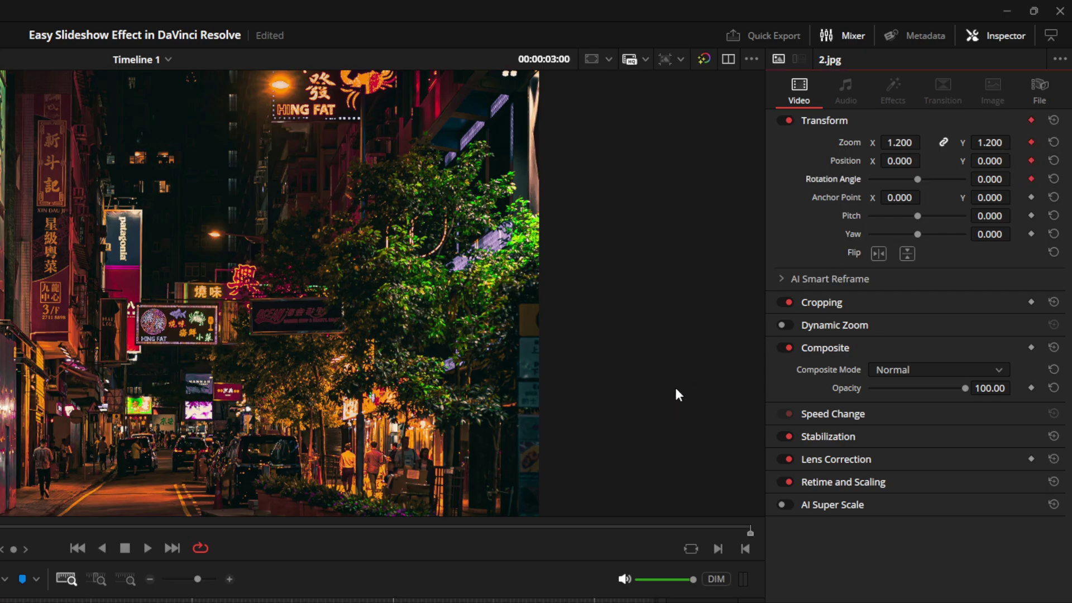
drag(900, 142, 936, 141)
drag(1011, 160, 1014, 159)
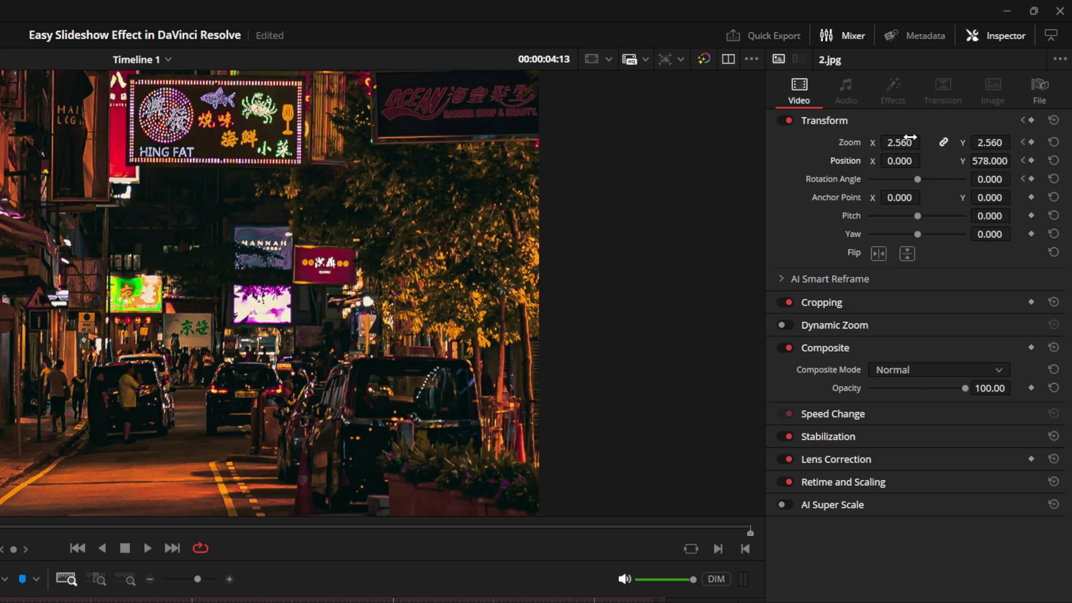
At 00:00:04:13, set the 2.jpg clip's Position to X -902 and Y -784, and move those keyframes to the end of the clip
mouse_move(980, 163)
mouse_down()
mouse_move(924, 163)
mouse_move(971, 161)
mouse_up()
mouse_move(899, 160)
mouse_down()
mouse_move(812, 161)
mouse_move(914, 162)
mouse_move(904, 164)
mouse_up()
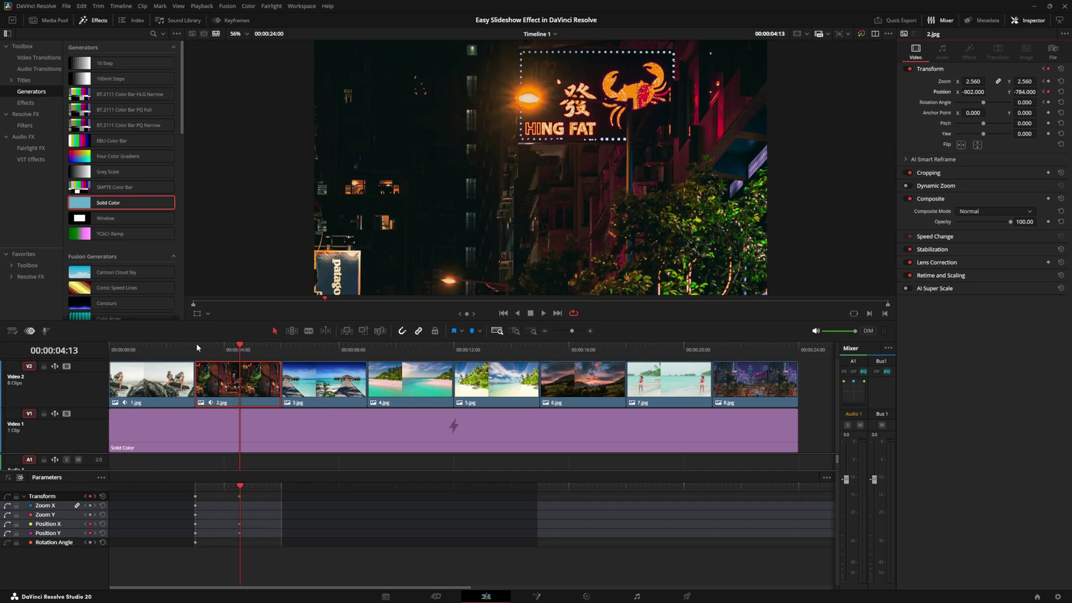
click(196, 344)
click(545, 313)
click(531, 314)
drag(267, 344, 240, 345)
drag(241, 498, 282, 499)
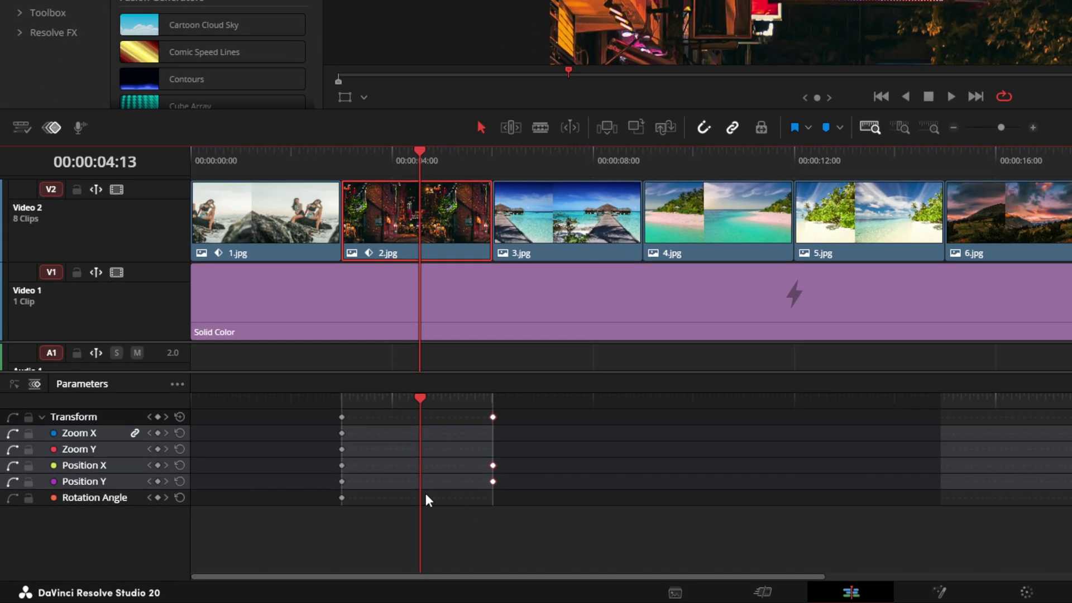
Smooth the 2.jpg clip's Zoom and Position keyframes with ease in and out curves and play the animation from the clip's start
click(14, 384)
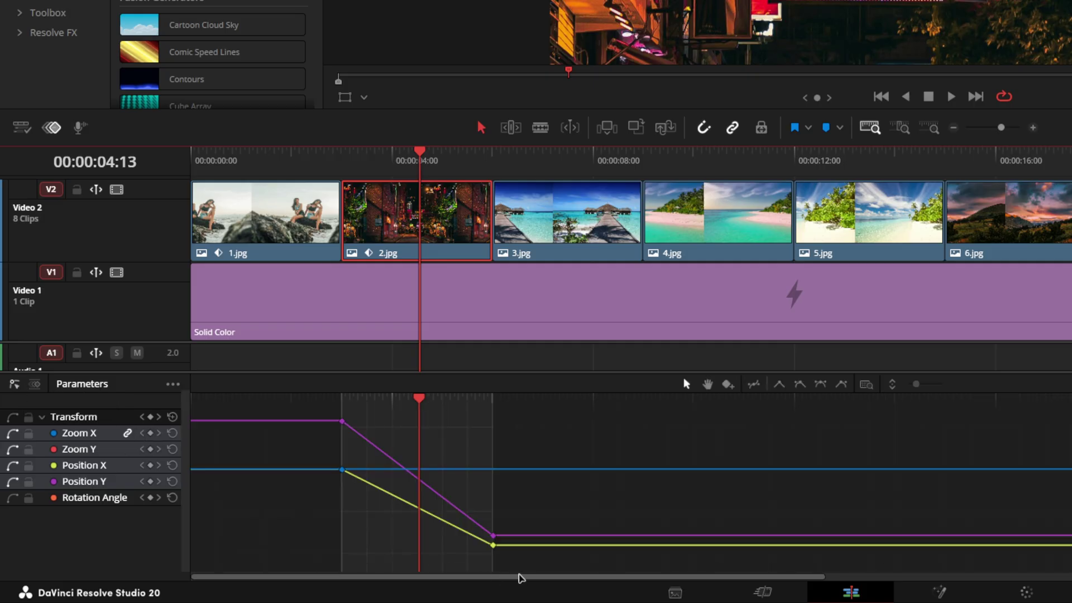
drag(531, 568, 309, 395)
click(820, 385)
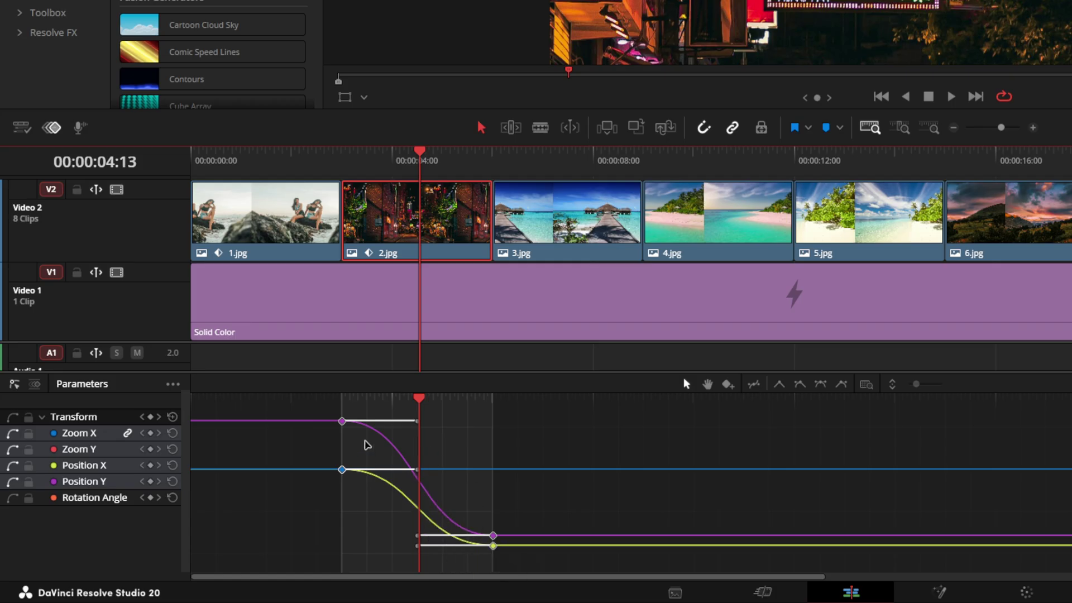
click(342, 158)
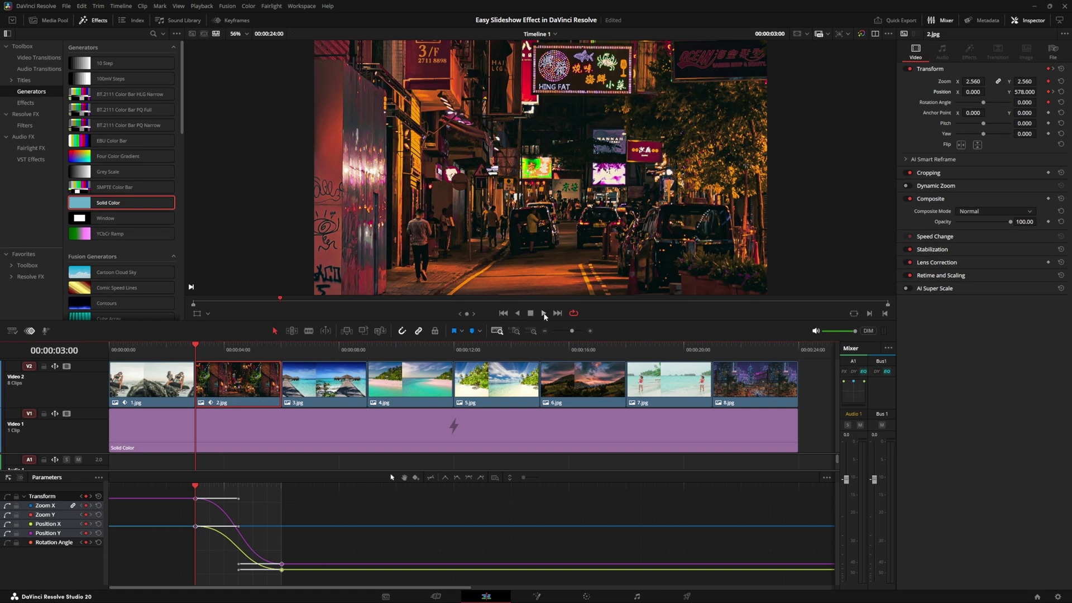
click(544, 313)
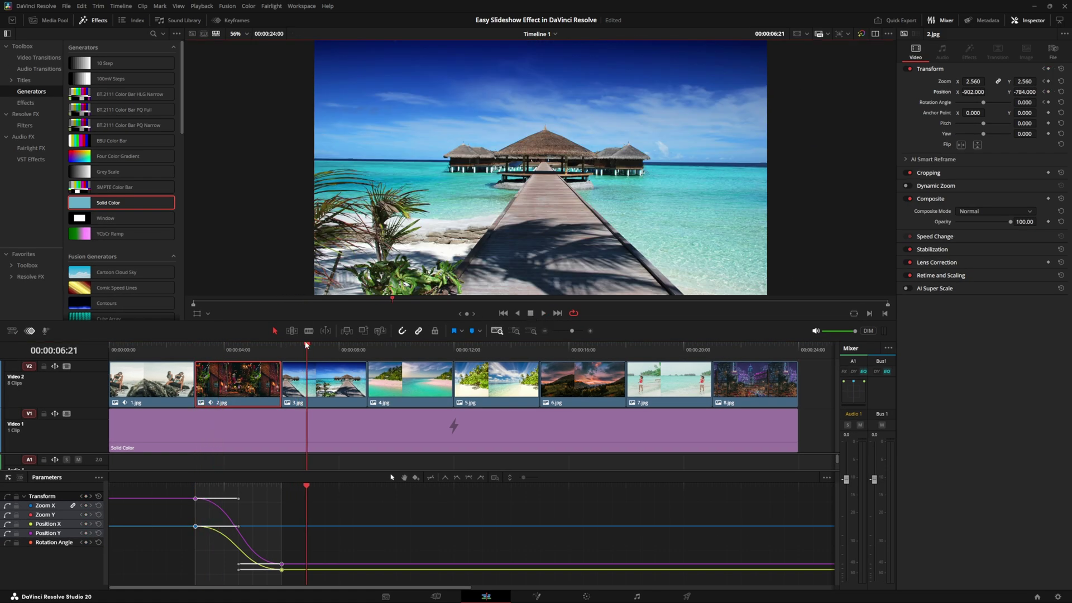
drag(306, 346, 219, 348)
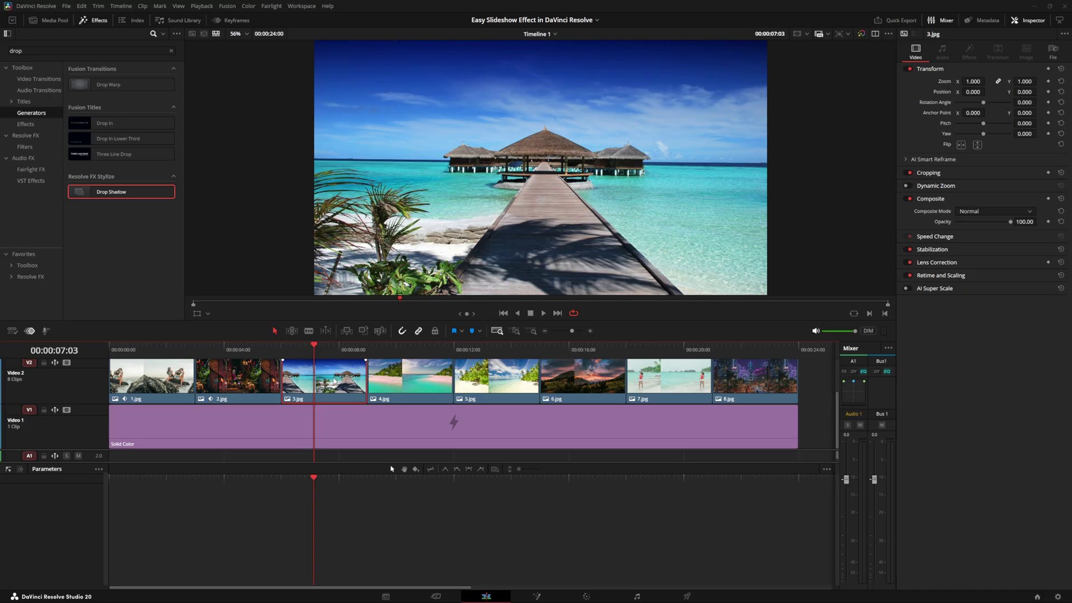
Set the 3.jpg clip's Zoom to 0.700 and apply the Drop Shadow effect to it
drag(311, 345, 286, 350)
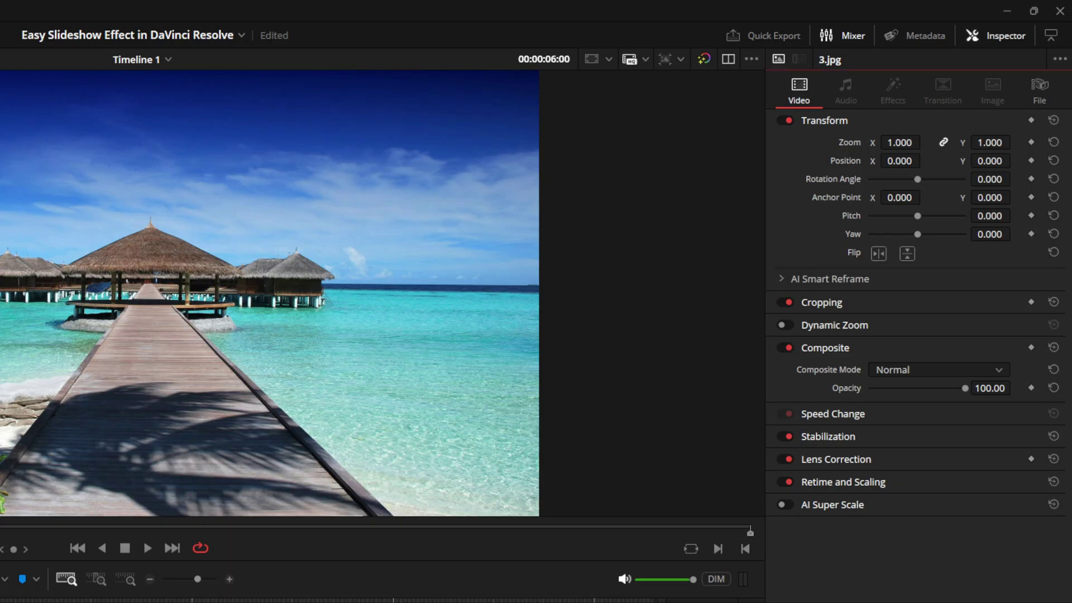
mouse_move(916, 142)
mouse_down()
mouse_move(885, 142)
mouse_move(919, 142)
mouse_up()
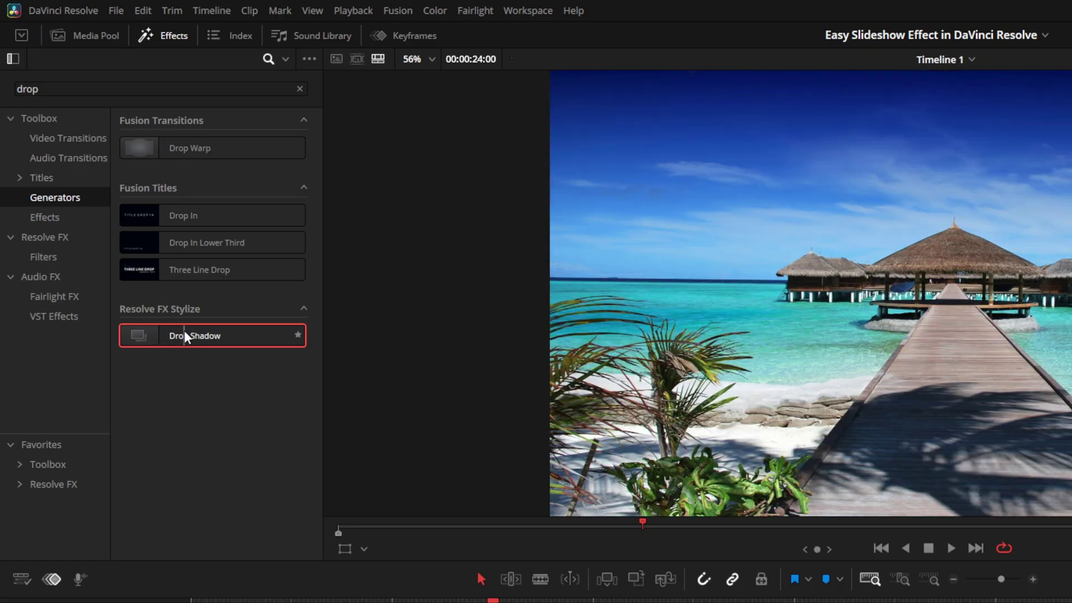
drag(185, 333, 398, 554)
drag(228, 317, 315, 380)
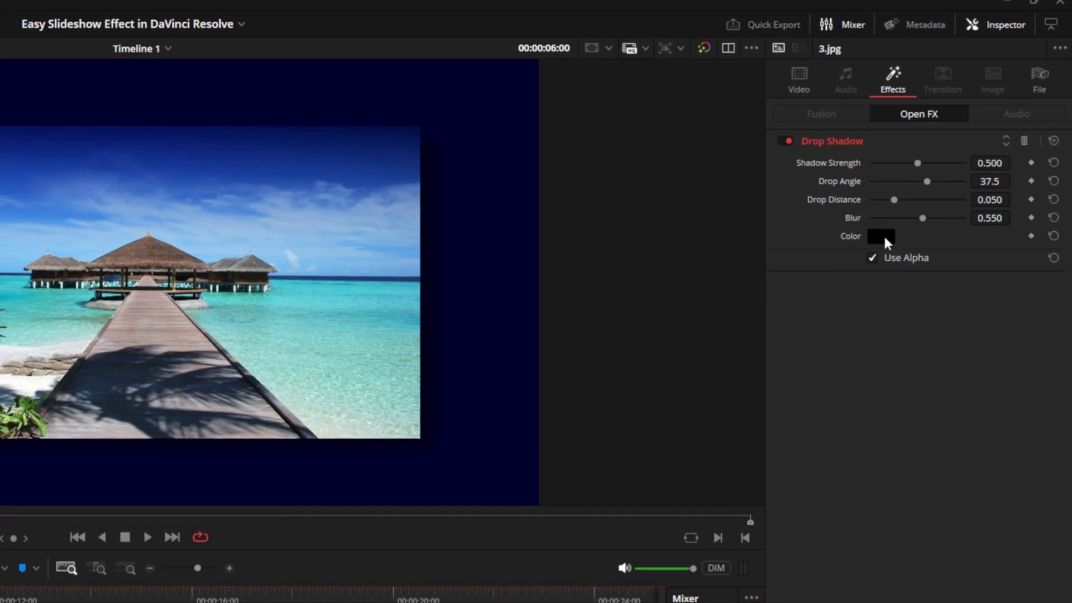
Change the 3.jpg clip's drop shadow color to magenta with Hue 315 and Red 170
click(883, 237)
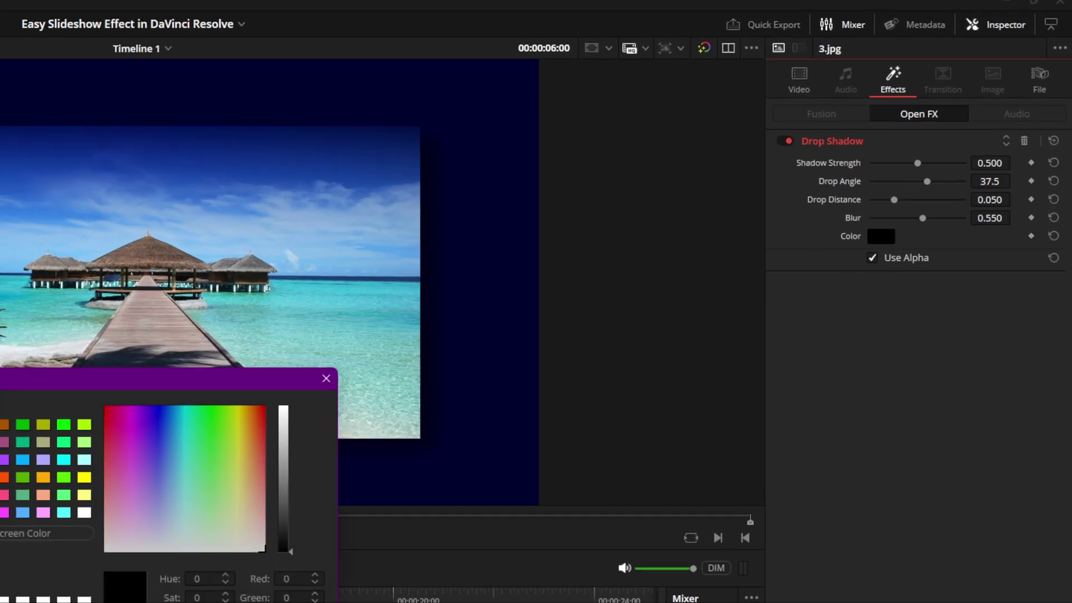
click(124, 408)
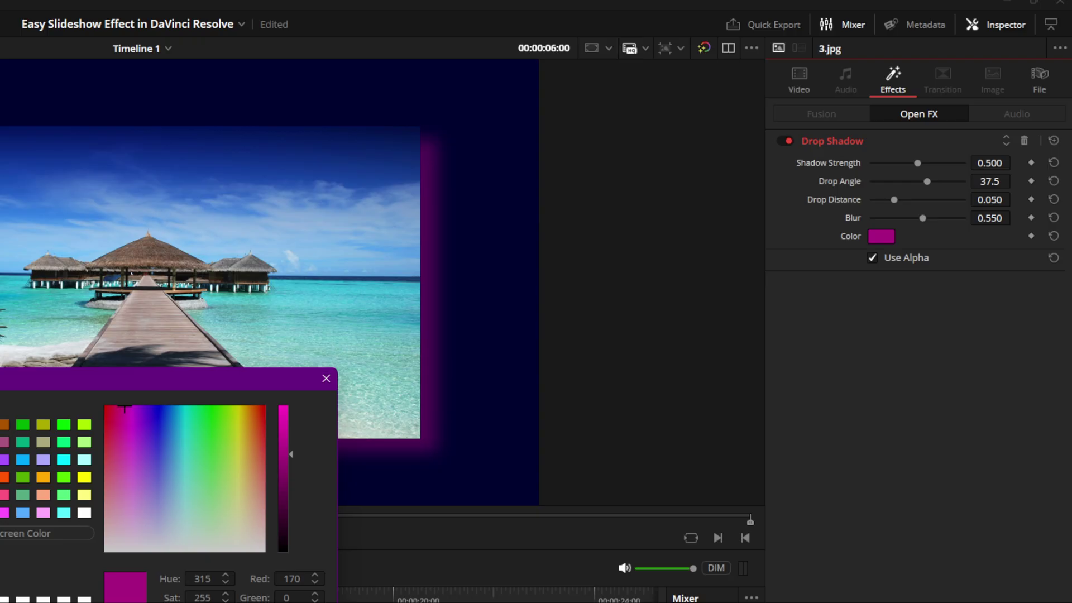
click(326, 378)
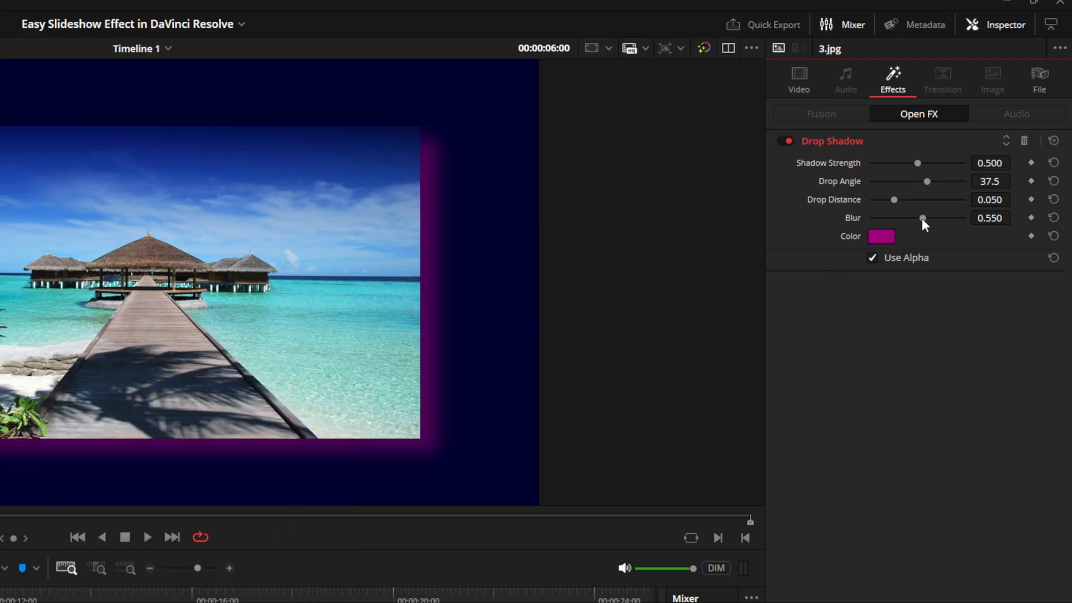
Turn the 3.jpg clip's drop shadow into a glow with Shadow Strength 1.000, Drop Distance 0.005 and Blur 1.000
drag(922, 218, 846, 214)
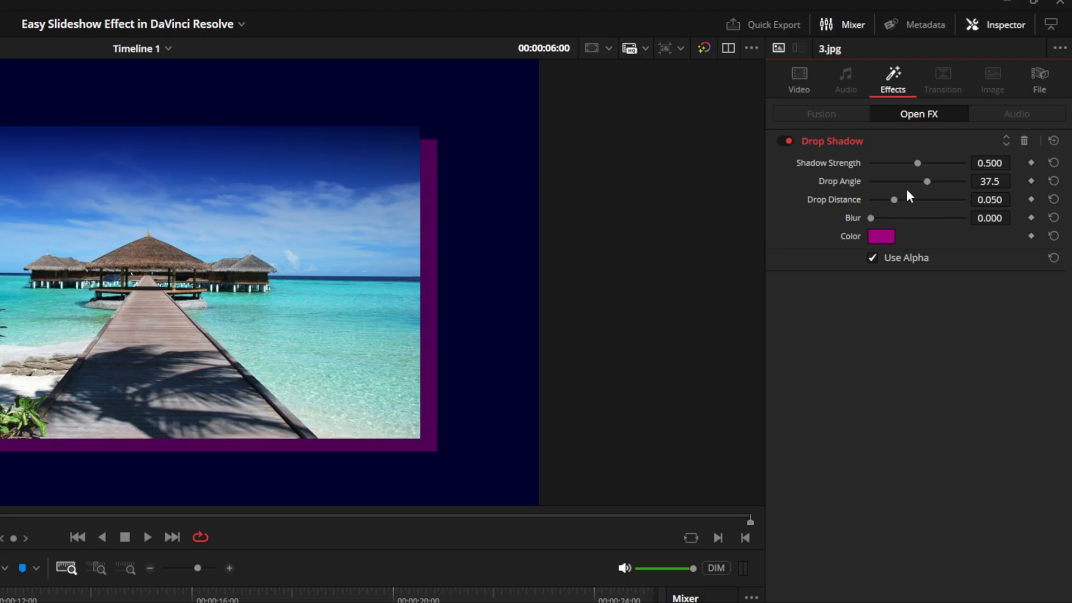
drag(893, 199, 851, 196)
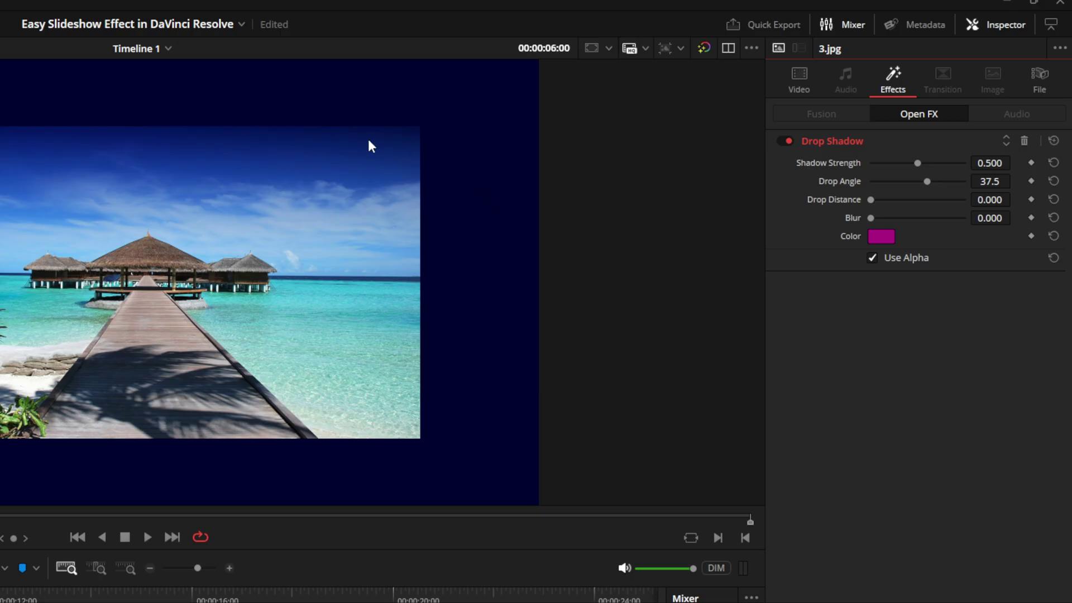
drag(870, 218, 972, 224)
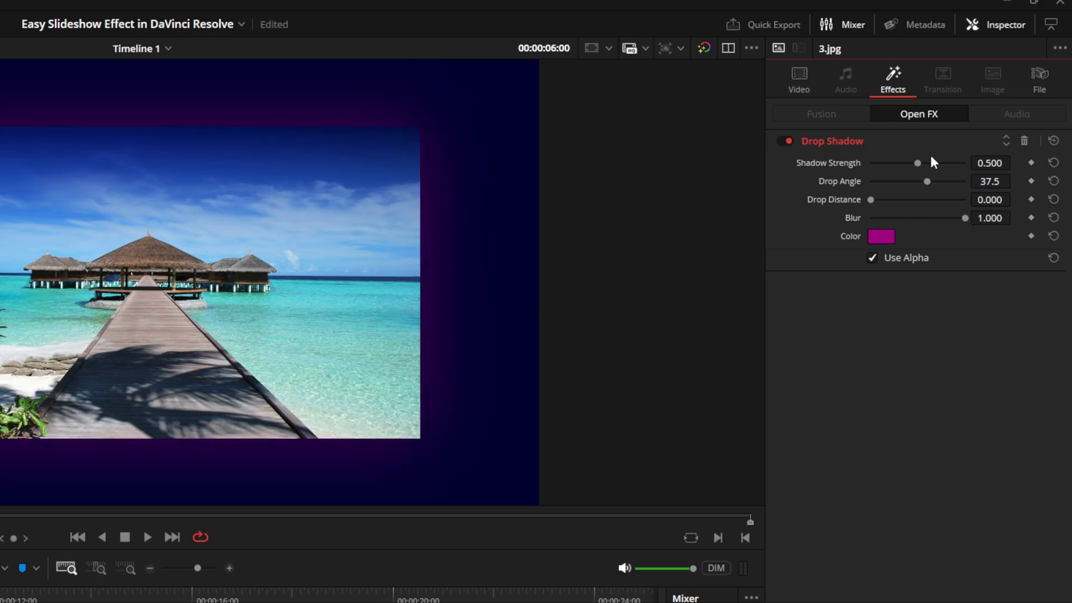
drag(919, 163, 1005, 179)
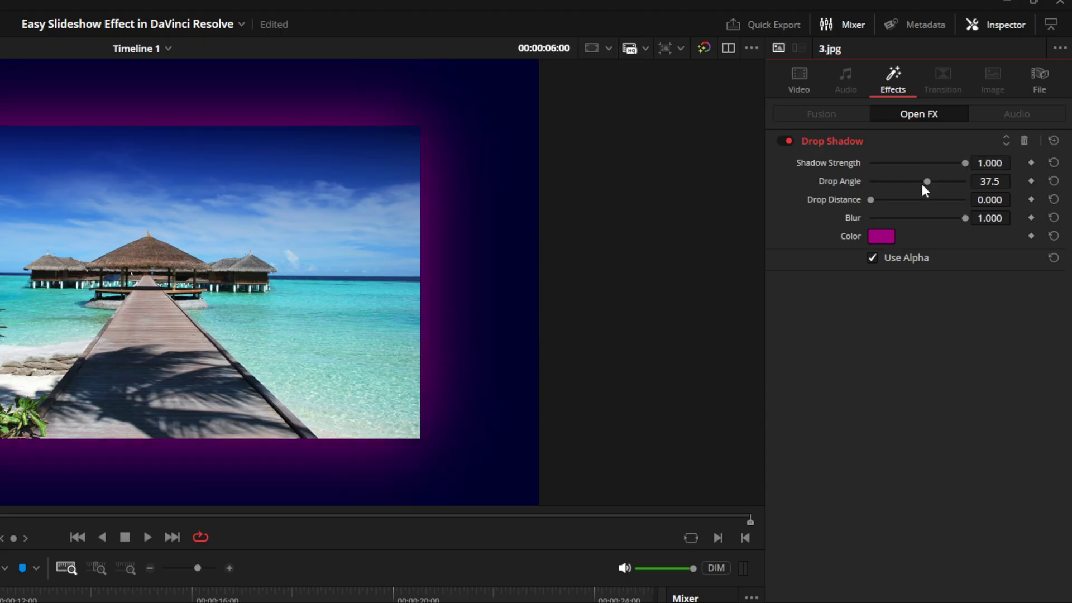
drag(872, 197, 872, 197)
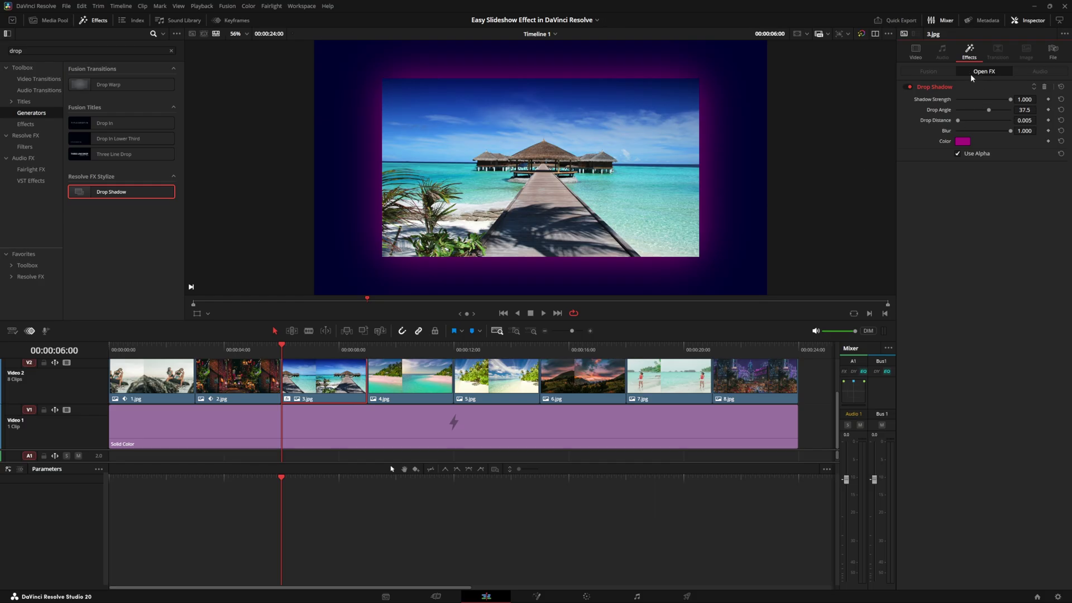
Add Zoom, Position and Rotation Angle keyframes to the 3.jpg clip at its first frame
click(916, 51)
click(1047, 81)
click(1048, 91)
click(1048, 102)
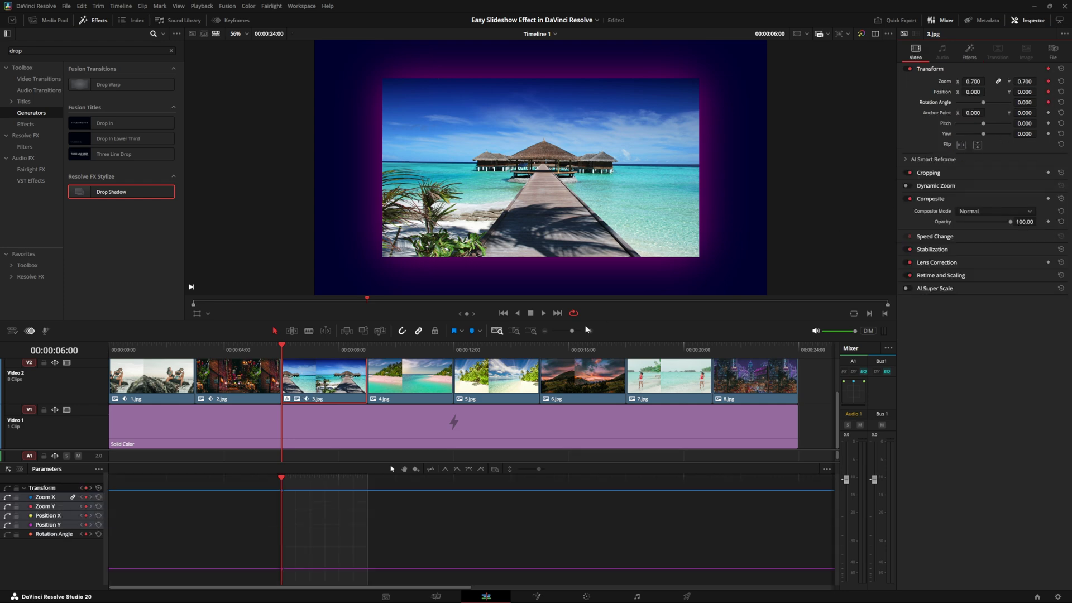
At 00:00:08:10, keyframe the 3.jpg clip's Zoom at 1.010, Position and Rotation Angle, and move the Zoom keyframe to the clip's end
drag(282, 346, 351, 351)
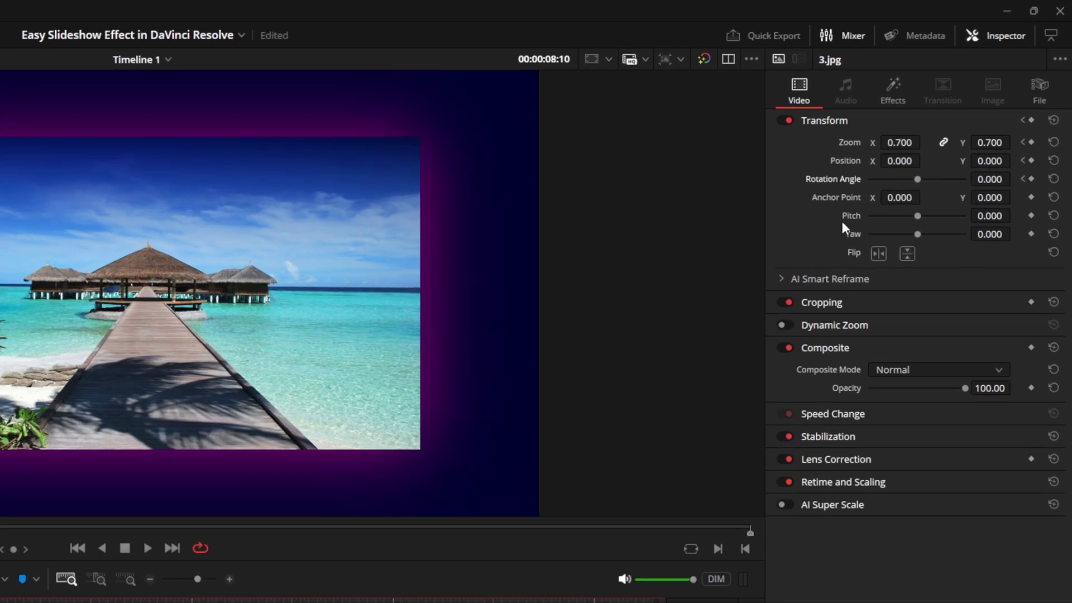
drag(900, 142, 925, 143)
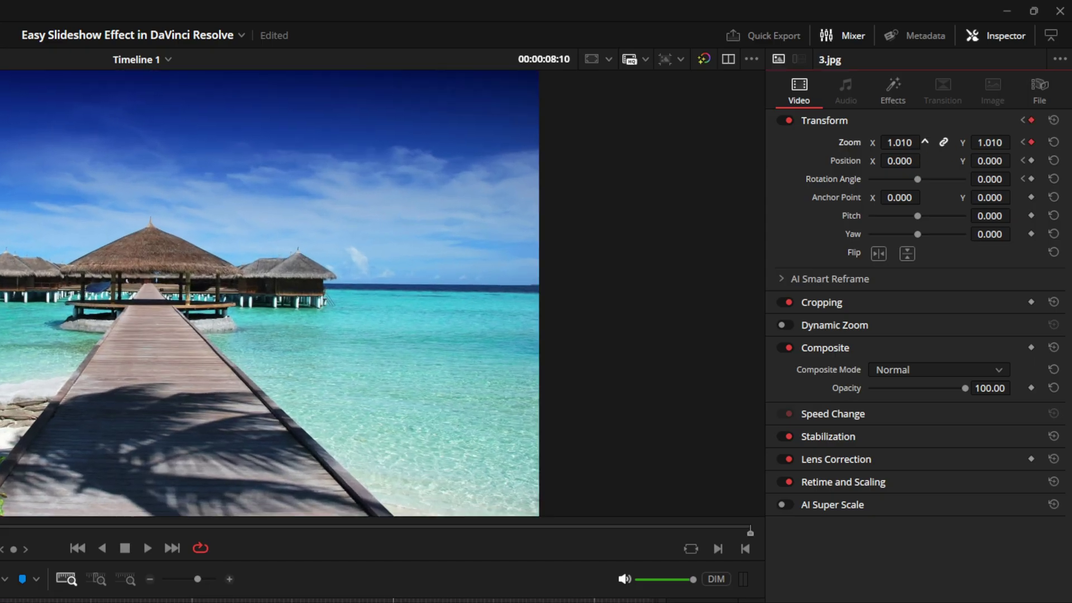
click(1031, 161)
click(1031, 179)
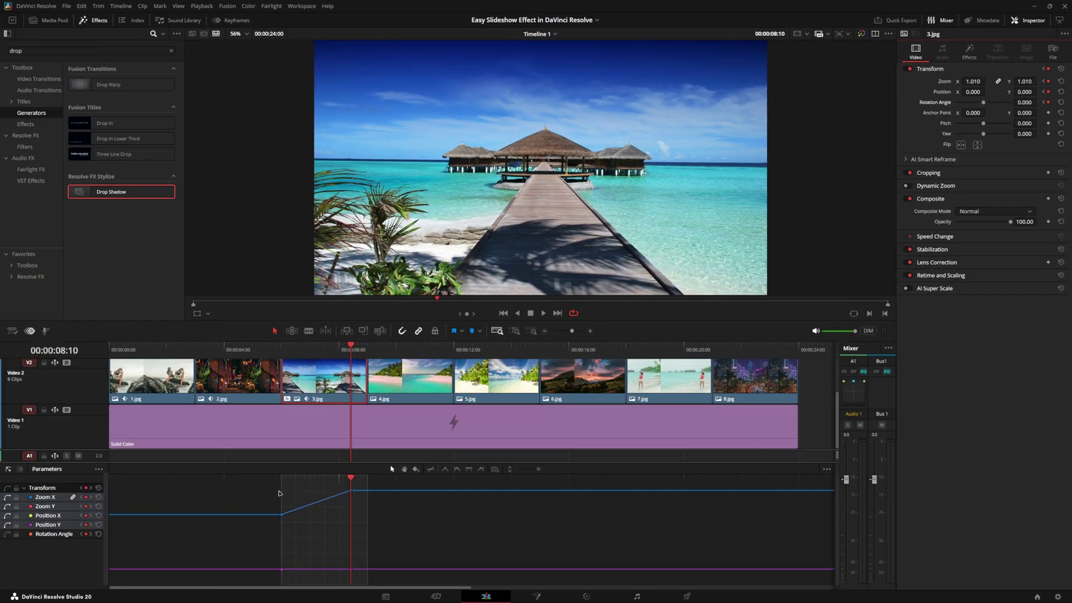
drag(352, 490, 367, 490)
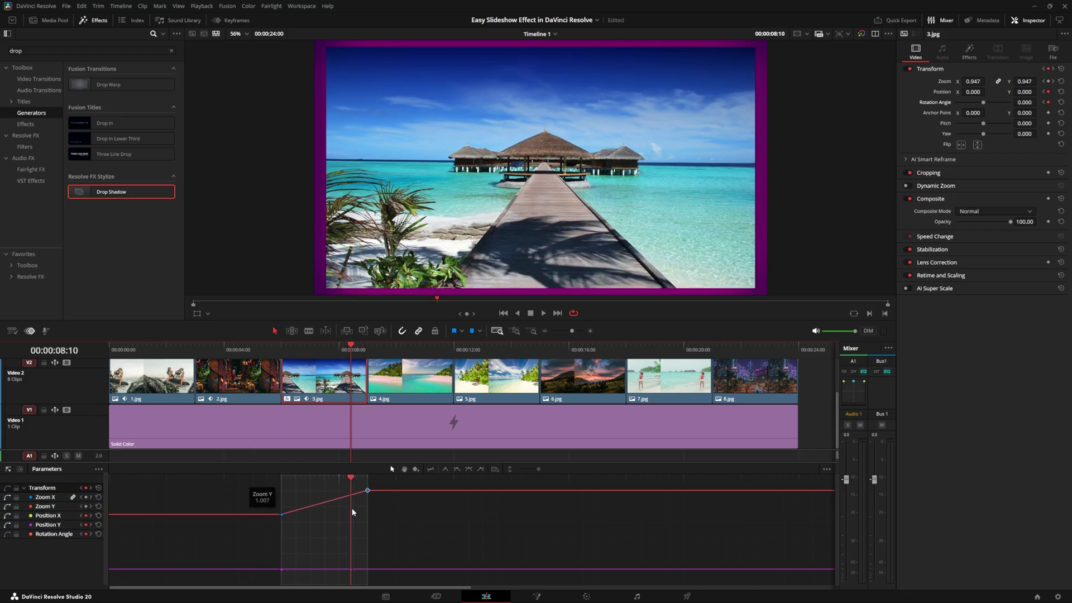
Ease the 3.jpg clip's Zoom keyframes in and out, and copy the clip's attributes
click(331, 477)
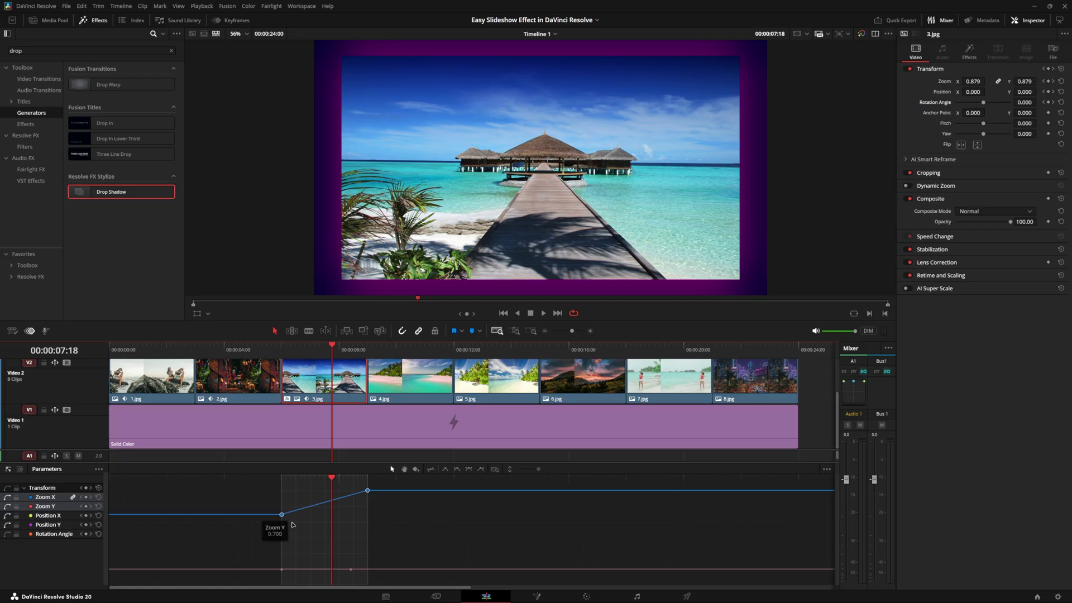
click(469, 470)
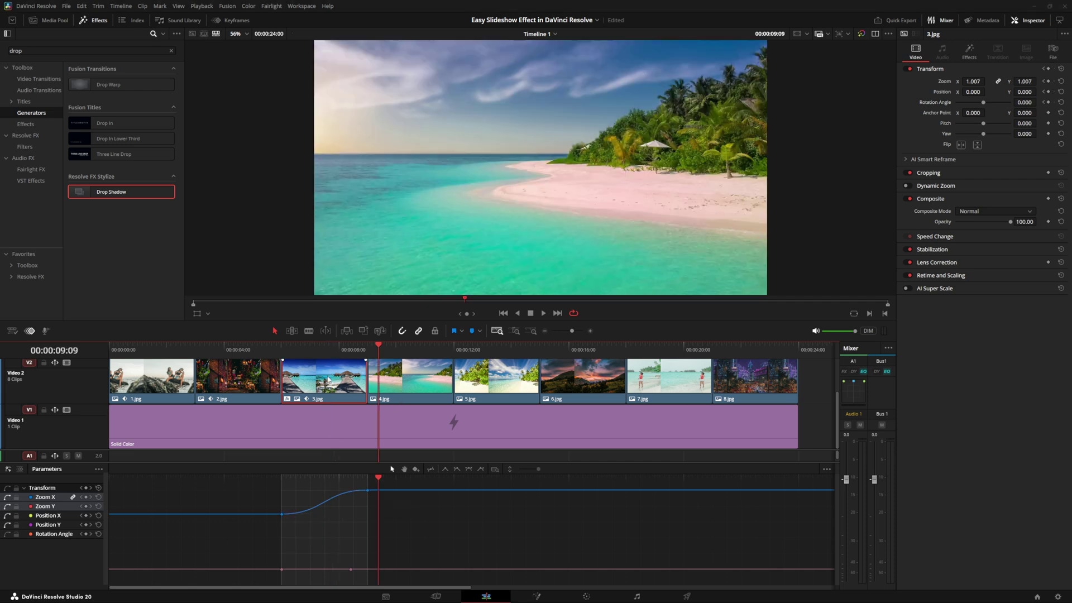
right_click(328, 379)
Paste all video attributes of 3.jpg onto the 4.jpg and 5.jpg clips, maintaining the keyframe timing
click(397, 381)
click(397, 382)
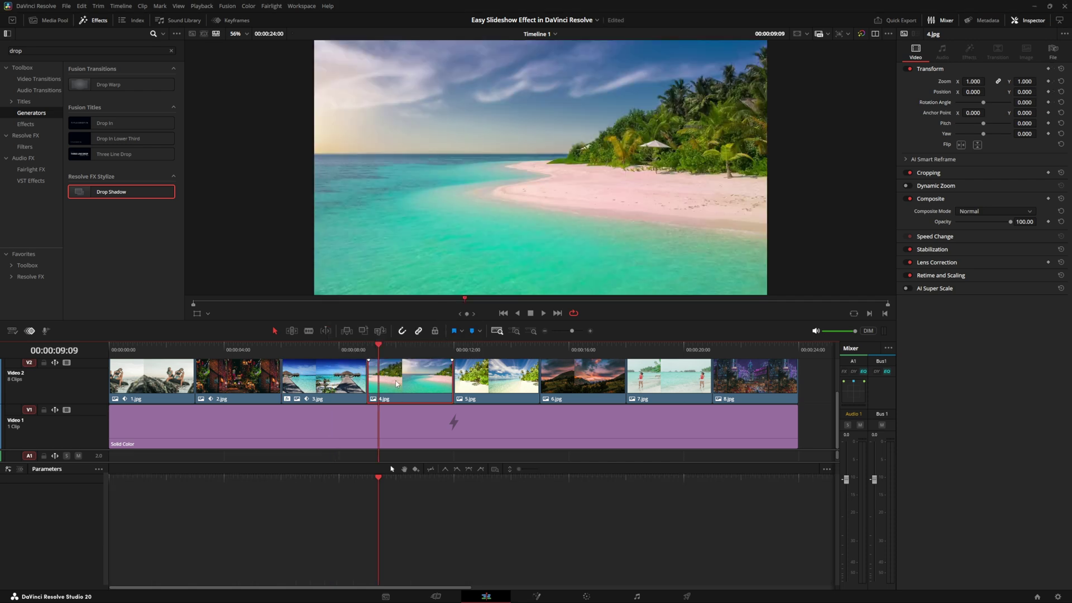
ctrl+click(475, 382)
right_click(475, 382)
click(501, 168)
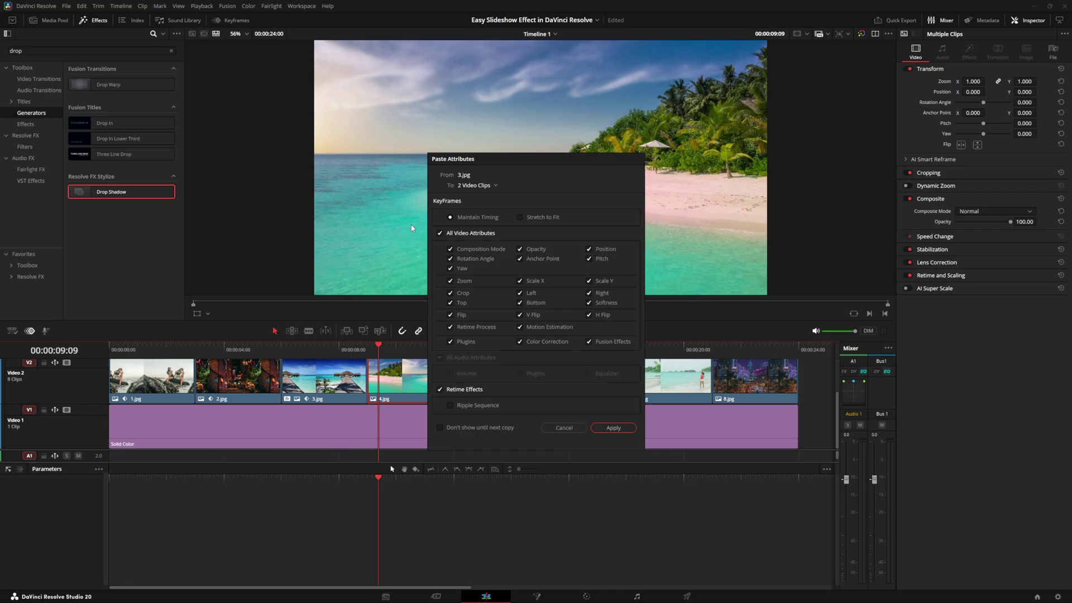
click(623, 428)
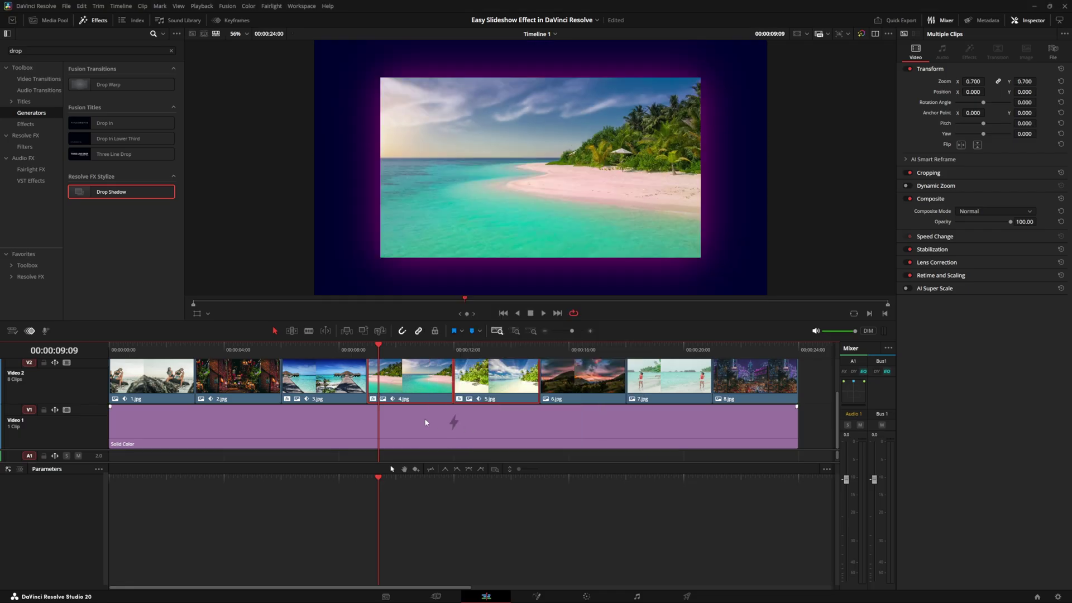
Check the pasted zoom and glow on 4.jpg and 5.jpg, and play the timeline from 00:00:06:00
click(403, 387)
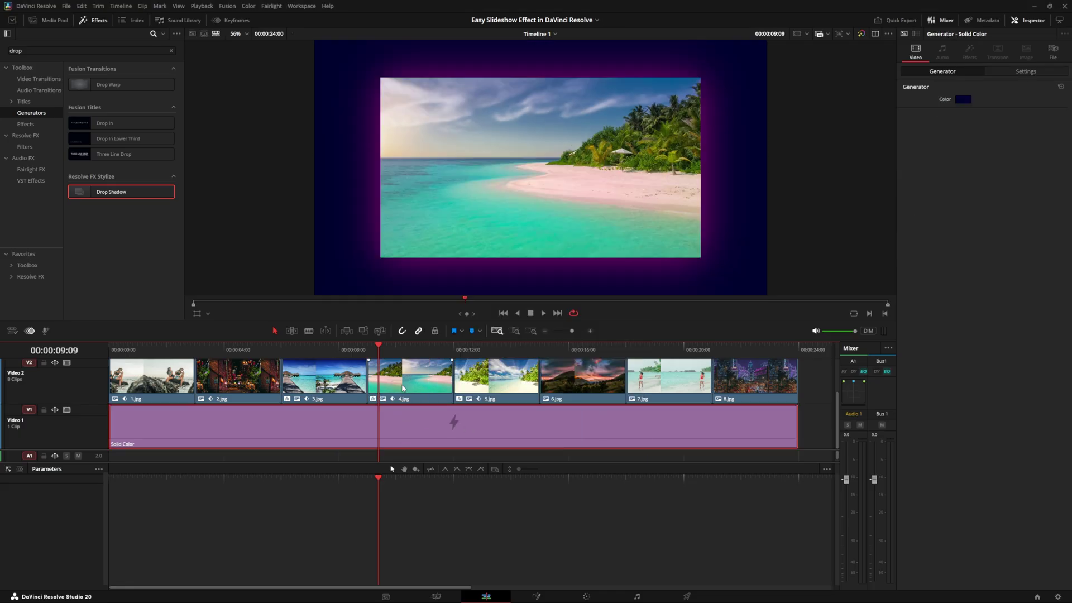
mouse_move(378, 348)
mouse_down()
mouse_move(395, 347)
mouse_move(379, 348)
mouse_up()
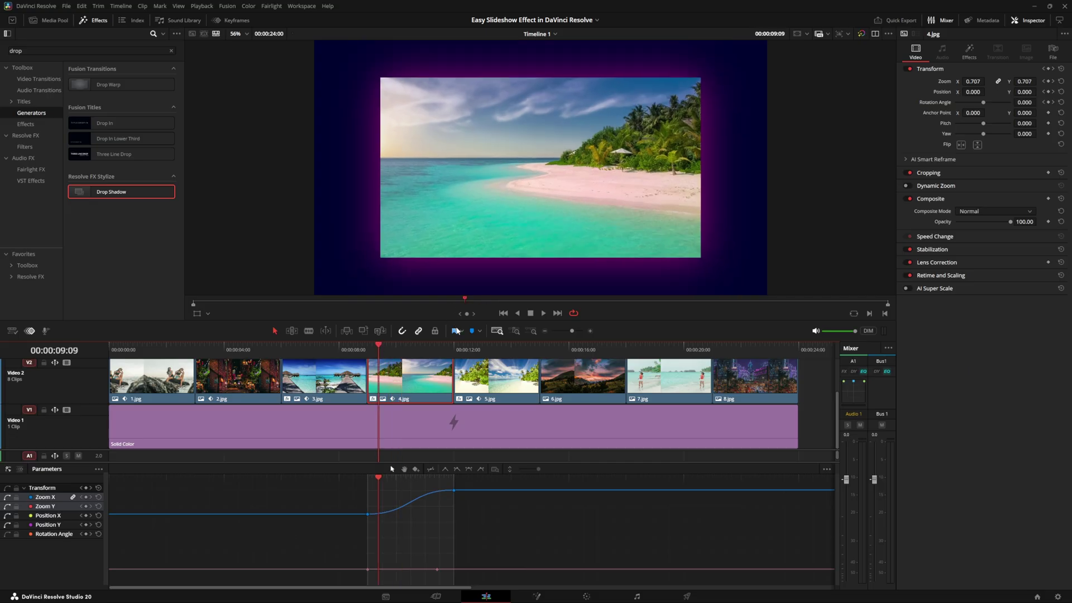
click(491, 348)
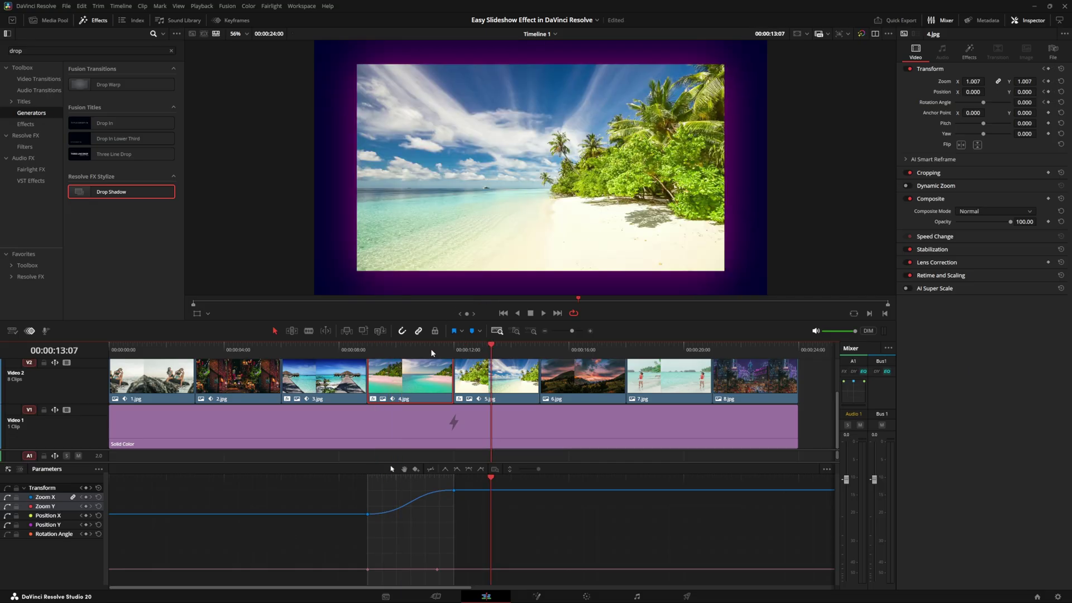
click(412, 348)
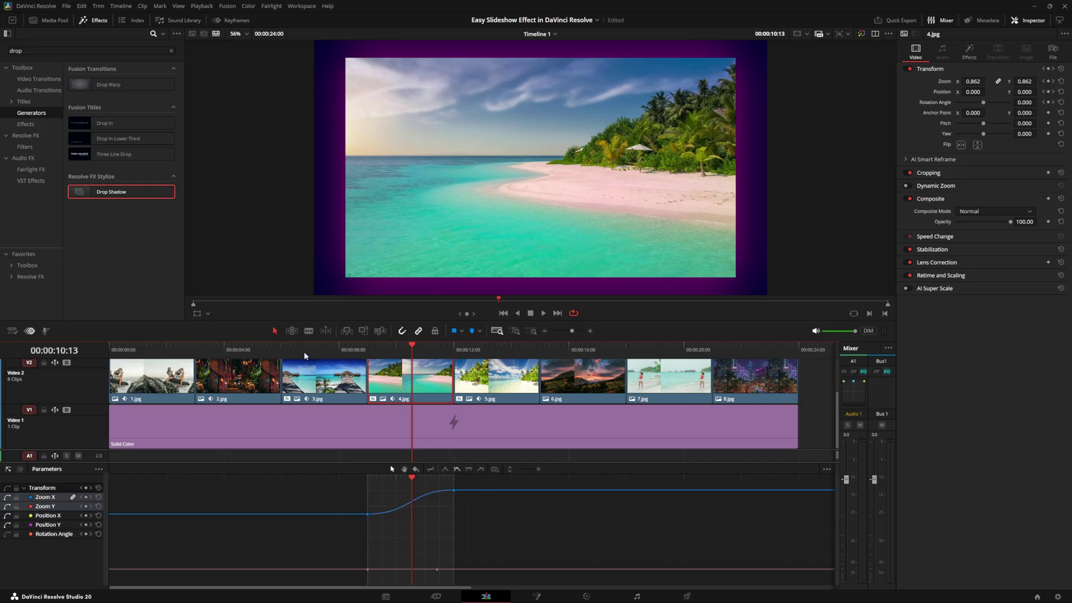
click(284, 343)
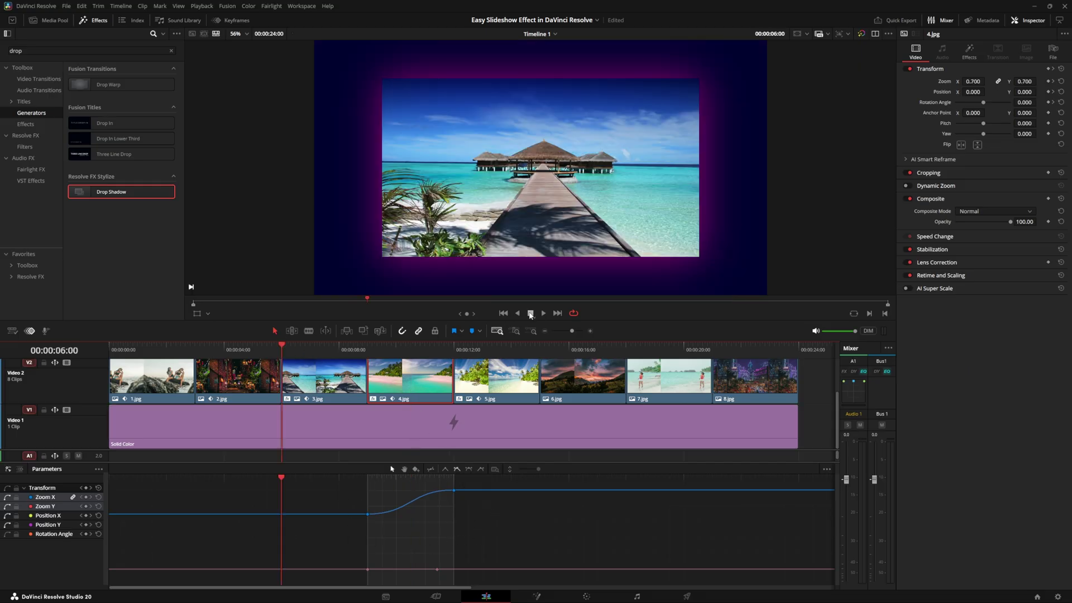
click(542, 313)
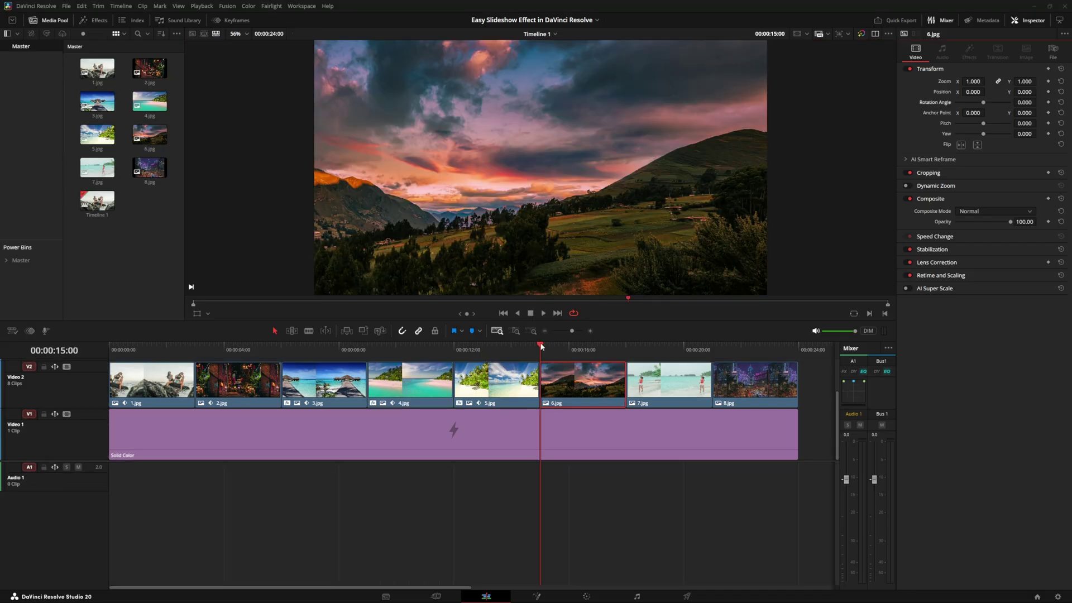
At 00:00:16:14, set the 6.jpg clip's Rotation Angle to -7.030 and Zoom to 1.250, and keyframe Zoom, Position and Rotation Angle
drag(540, 346, 586, 346)
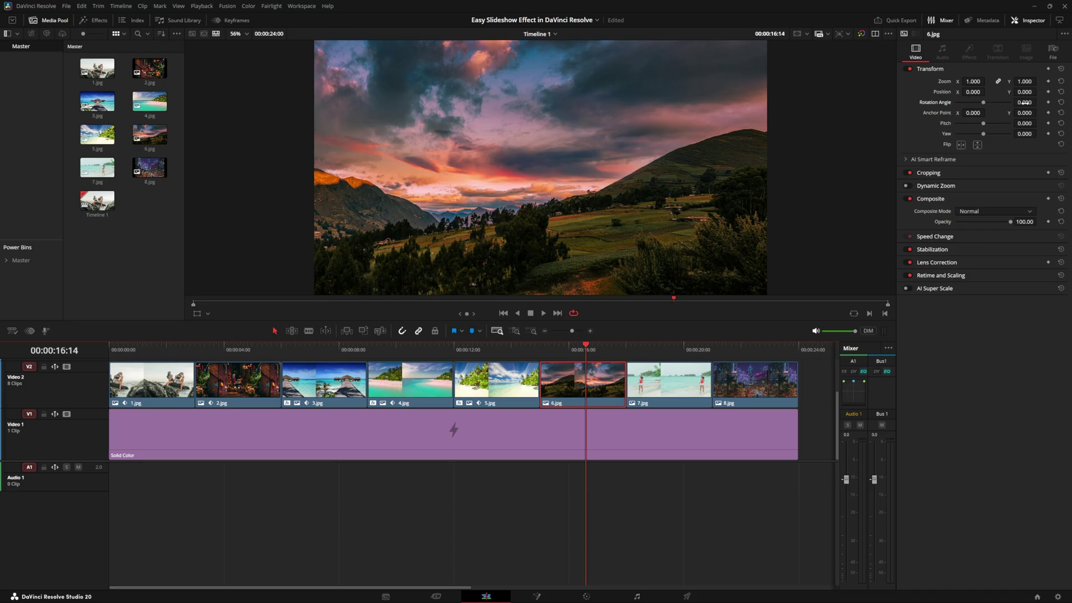
drag(1024, 102, 1039, 102)
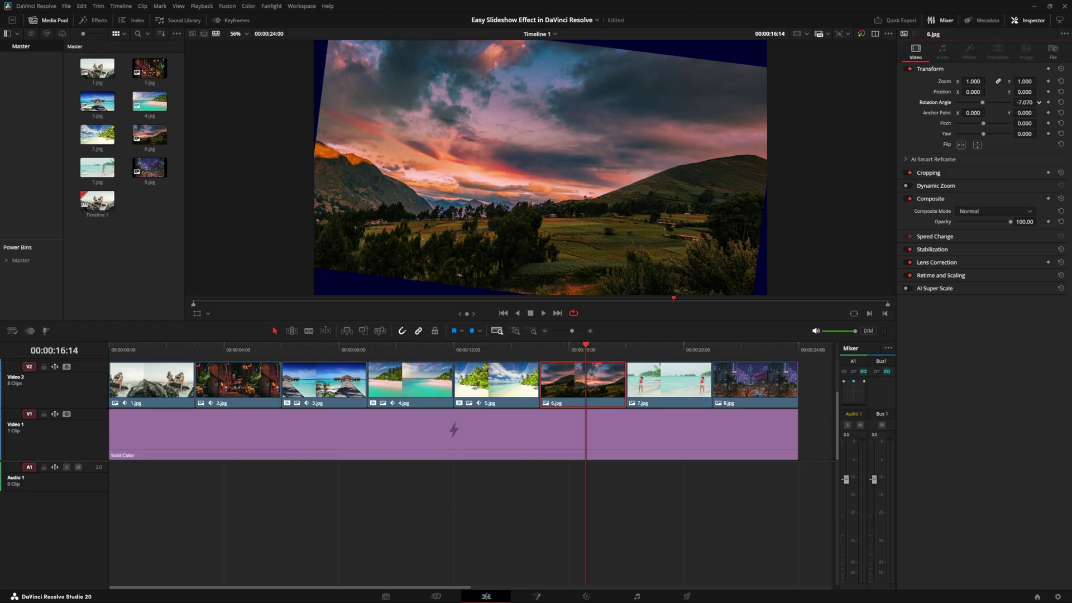
drag(987, 82, 987, 82)
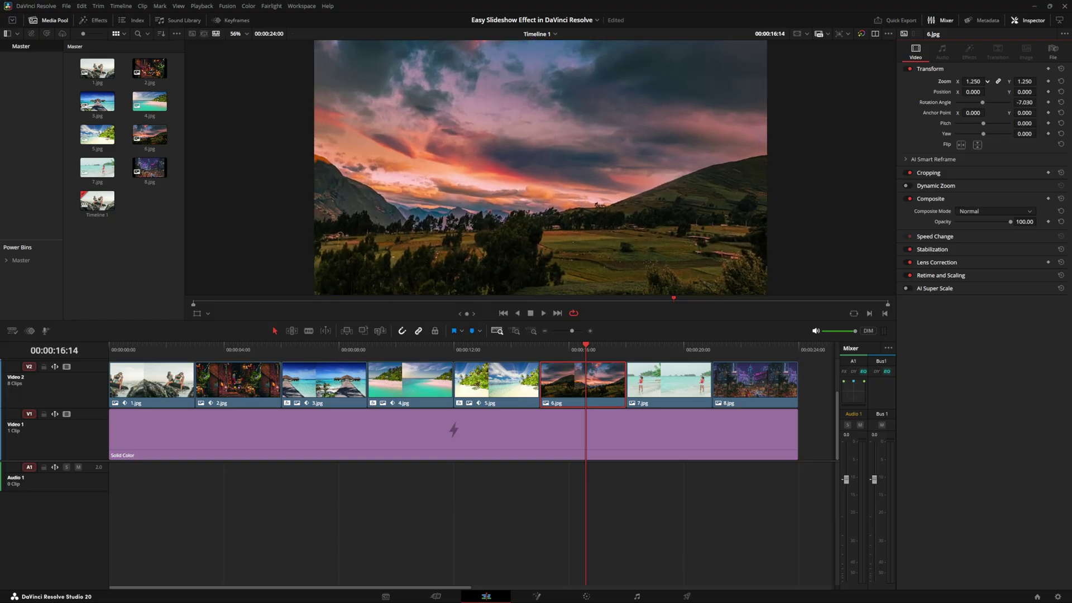
click(1048, 81)
click(1049, 91)
click(1049, 103)
At 00:00:15:00, keyframe the 6.jpg clip's Zoom at 0.830, the default Rotation Angle and the current Position
drag(586, 346, 544, 352)
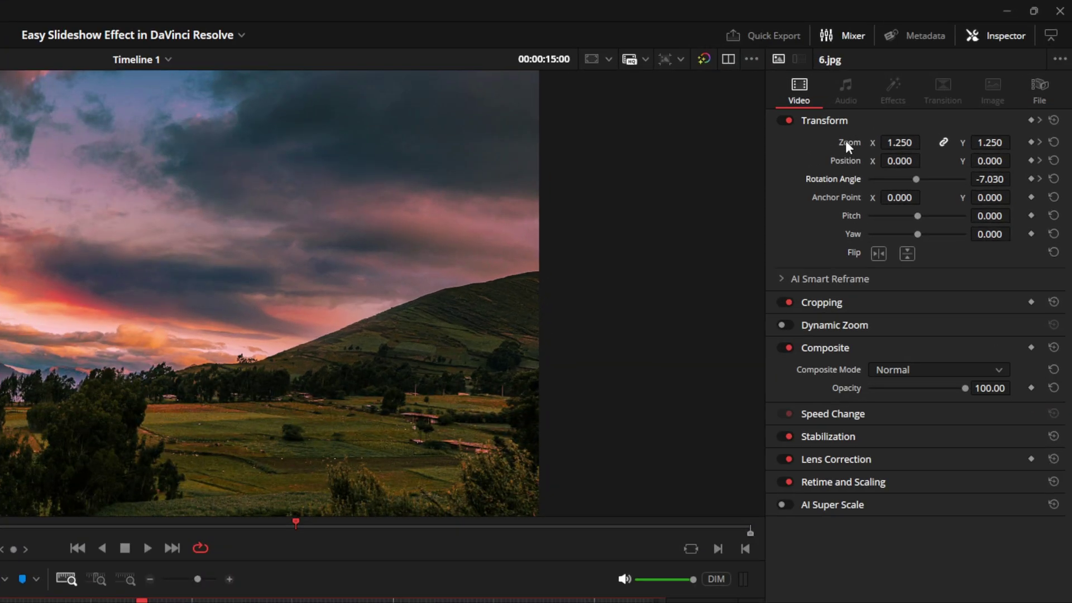
double_click(942, 79)
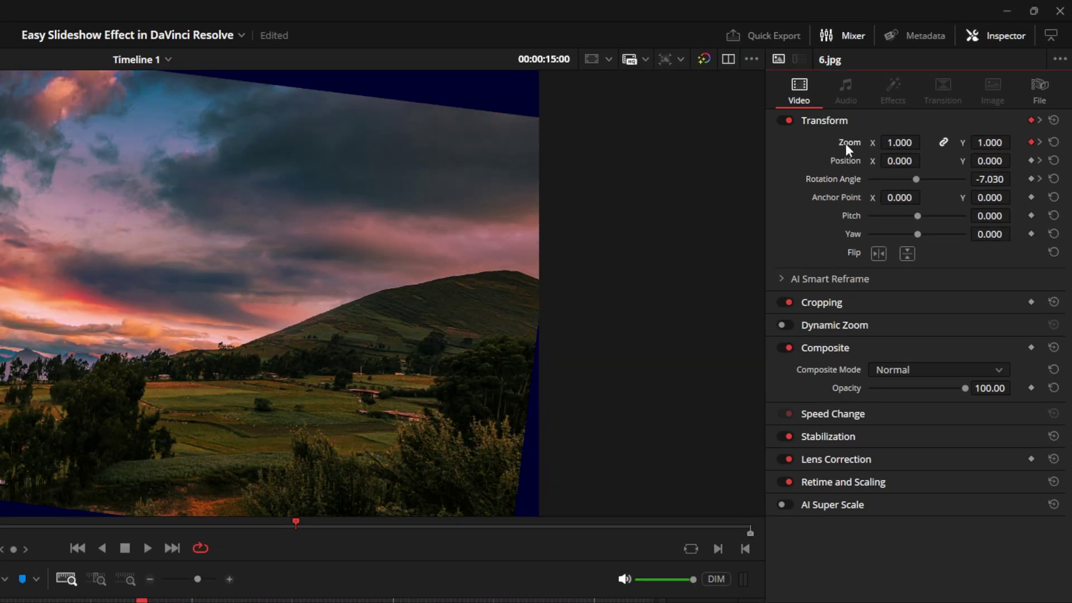
double_click(847, 176)
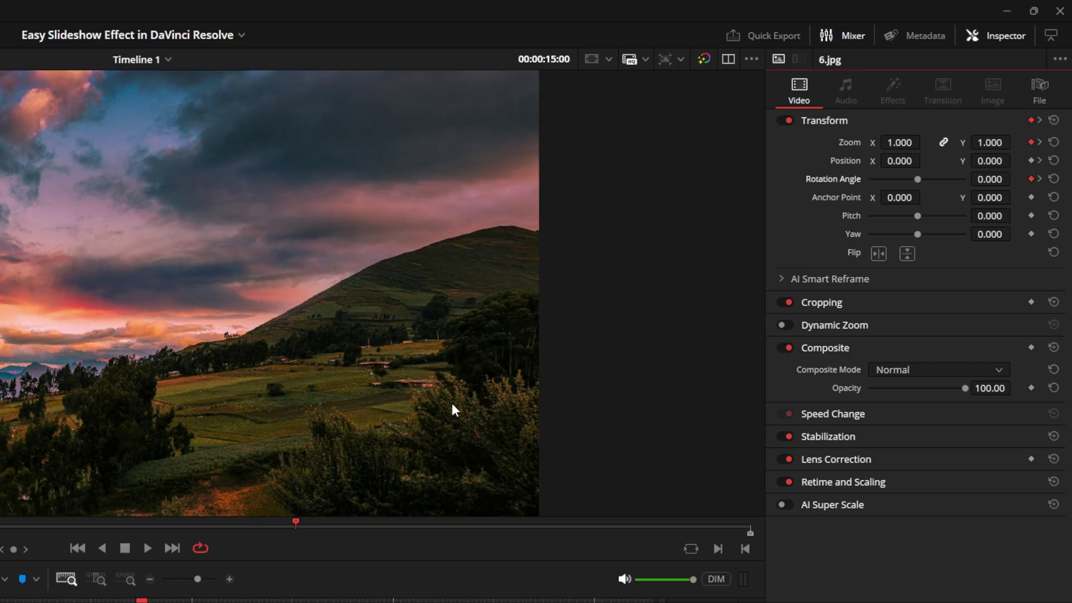
double_click(899, 143)
text(0.97)
key(Return)
mouse_move(899, 142)
mouse_down()
mouse_move(882, 142)
mouse_move(893, 142)
mouse_up()
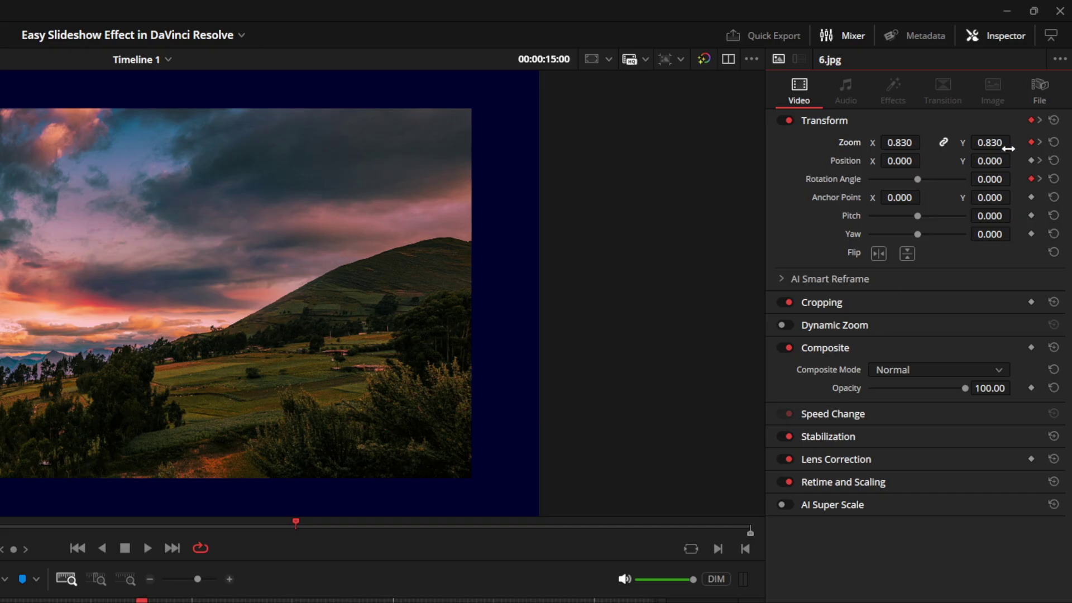
click(1031, 161)
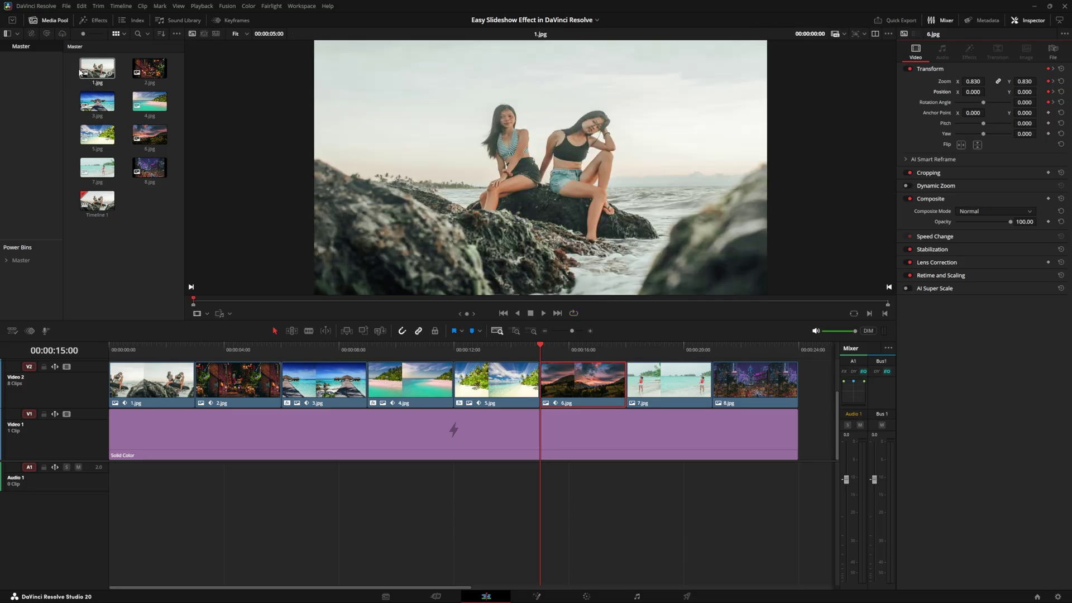
Move the 6.jpg clip's second set of Transform keyframes to the clip's end and play the clip's animation
click(237, 21)
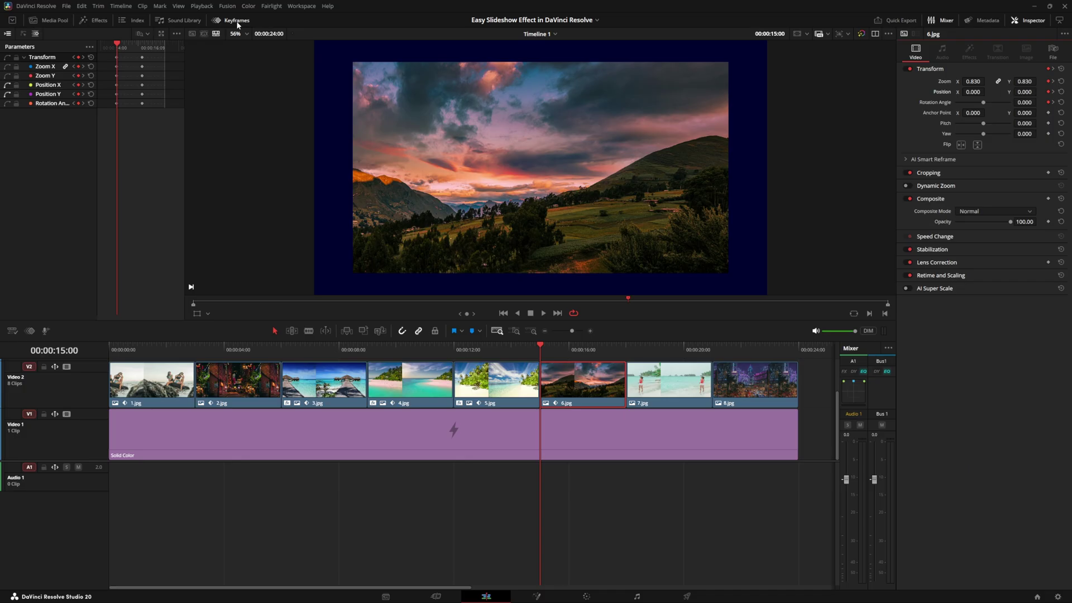
drag(143, 57, 163, 58)
key(slash)
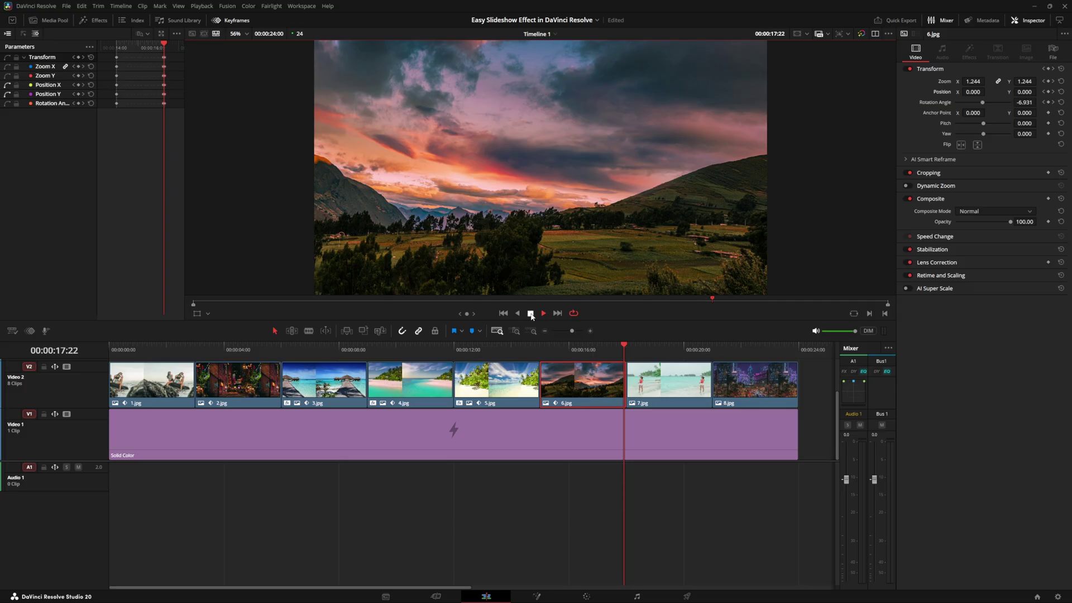
click(531, 316)
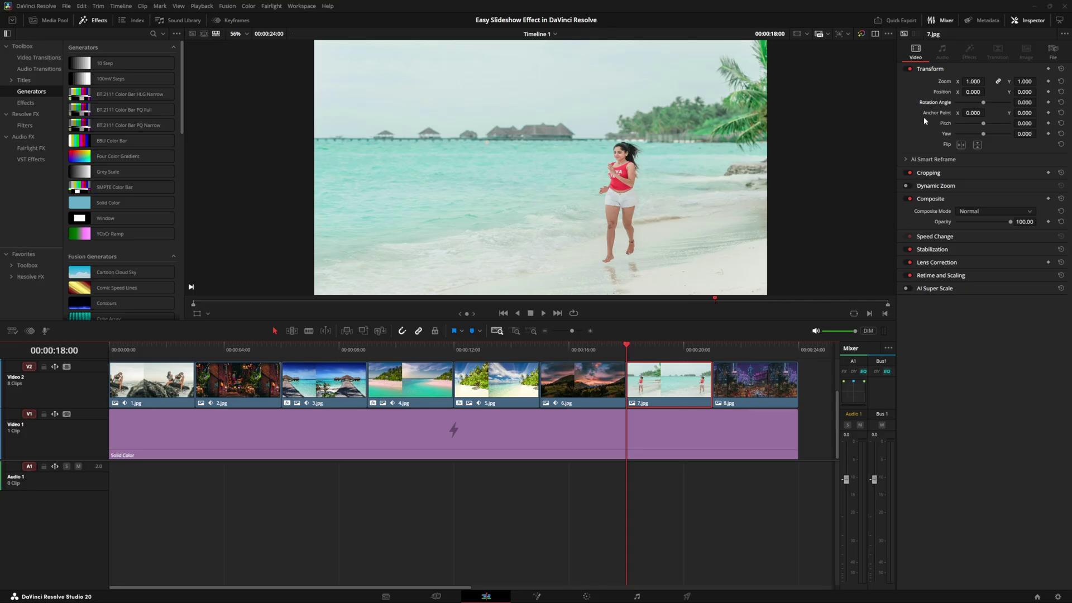
Add Zoom, Position and Rotation Angle keyframes to the 7.jpg clip at its first frame
click(1049, 81)
click(1048, 91)
click(1049, 102)
At 00:00:19:15, set the 7.jpg clip's Zoom to 1.880 and its Position to X -628 and Y 282
drag(627, 345, 674, 348)
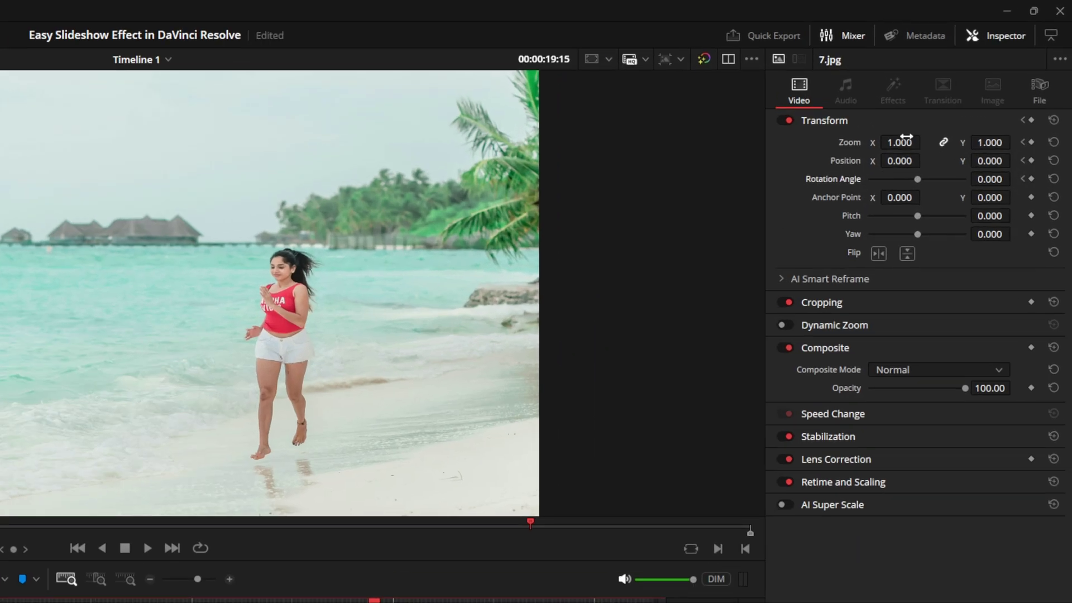
drag(905, 137, 1013, 160)
drag(900, 143, 925, 161)
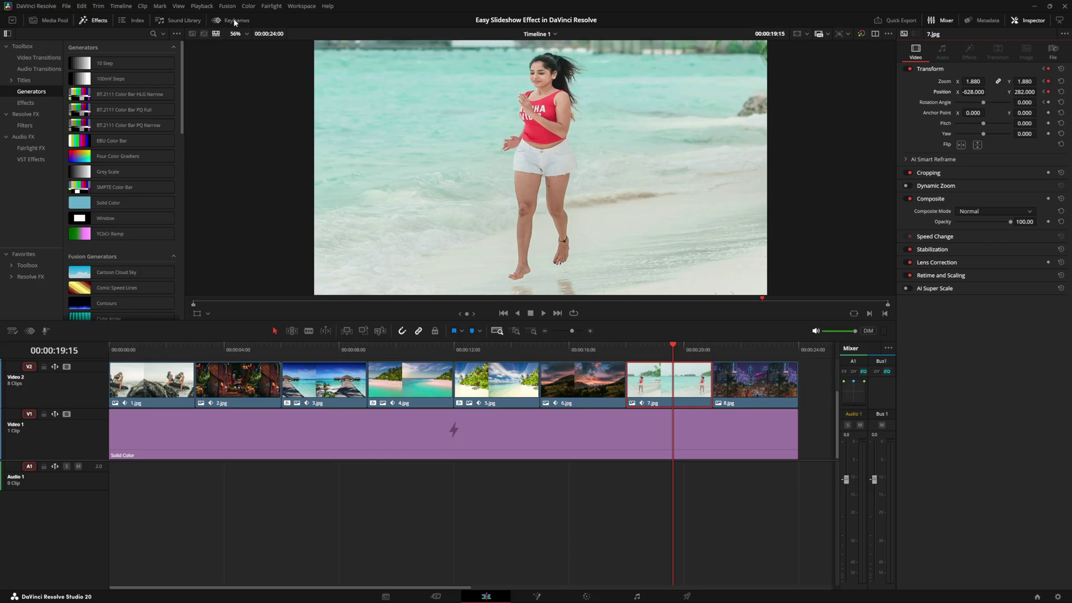
Move the 7.jpg clip's second set of Zoom and Position keyframes close to the clip's end
click(237, 20)
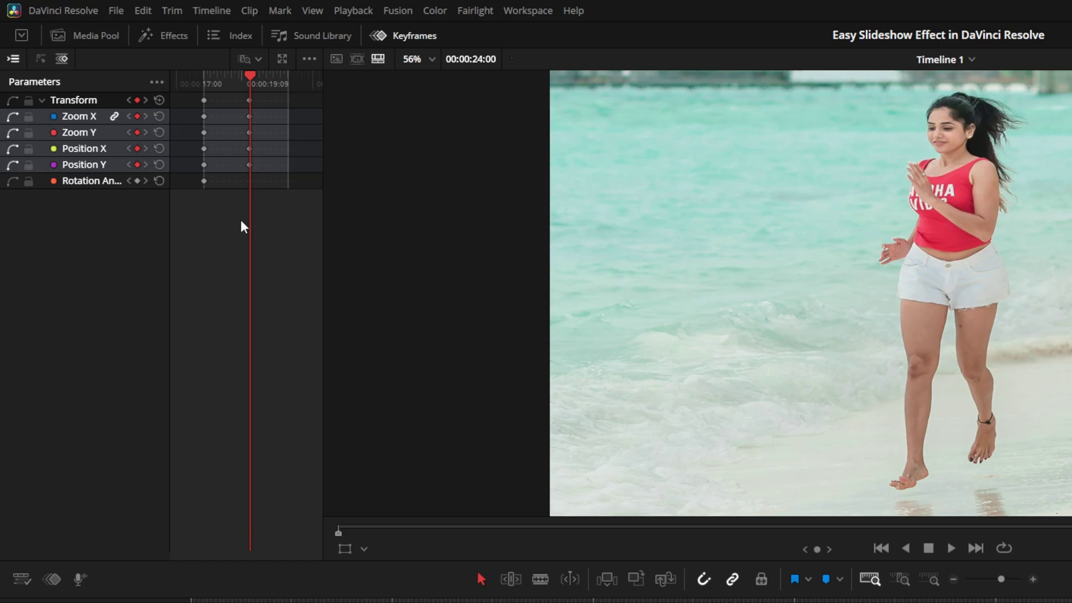
click(249, 101)
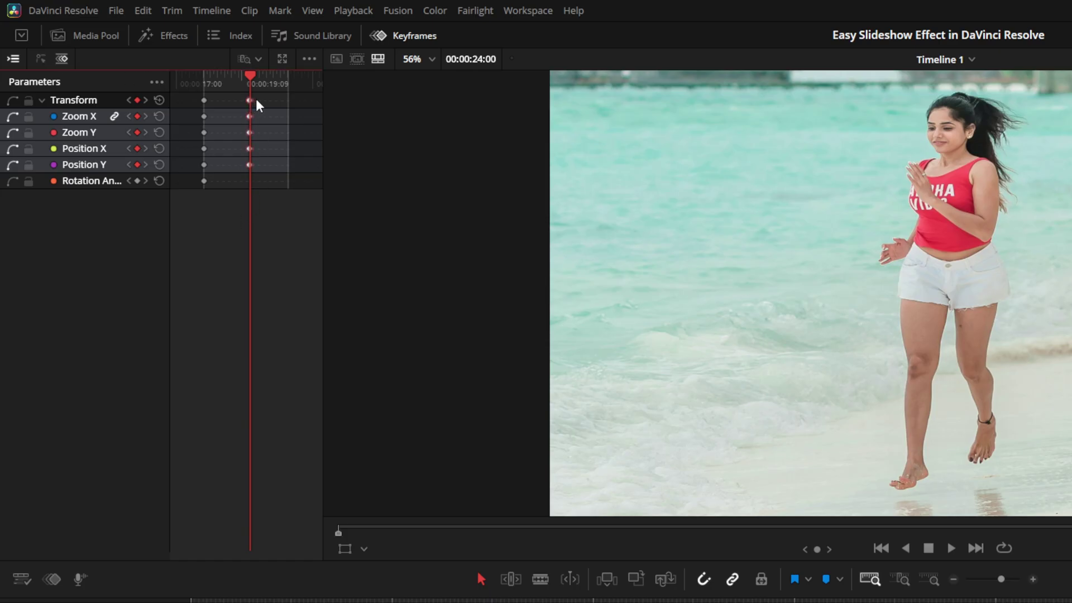
drag(249, 99, 286, 103)
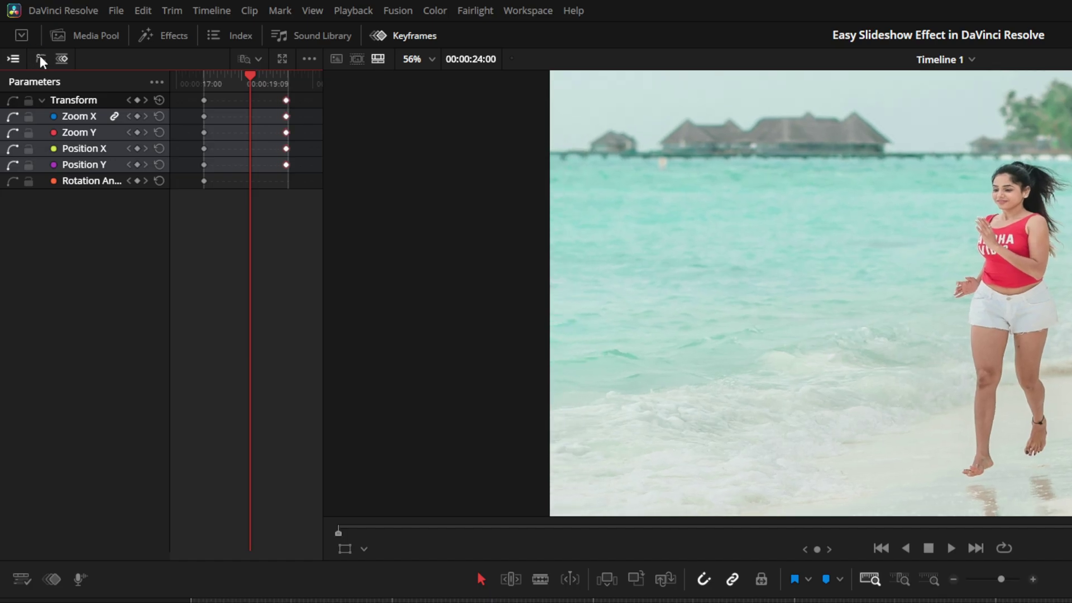
Apply Ease In and Out to all of the 7.jpg clip's Zoom and Position keyframes in the curve view
click(20, 59)
click(40, 58)
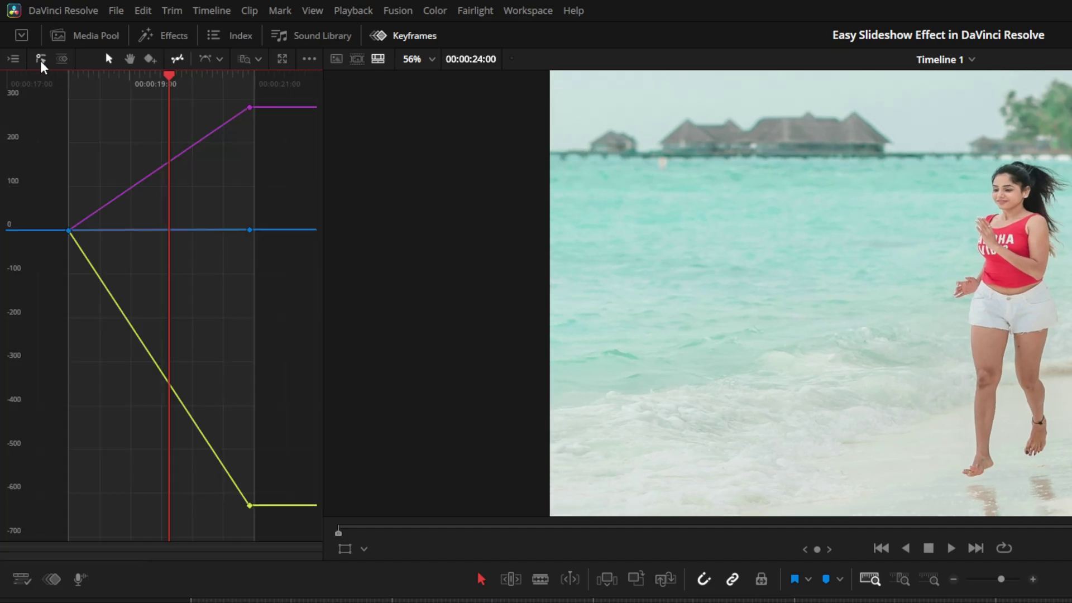
drag(281, 528, 58, 95)
click(219, 59)
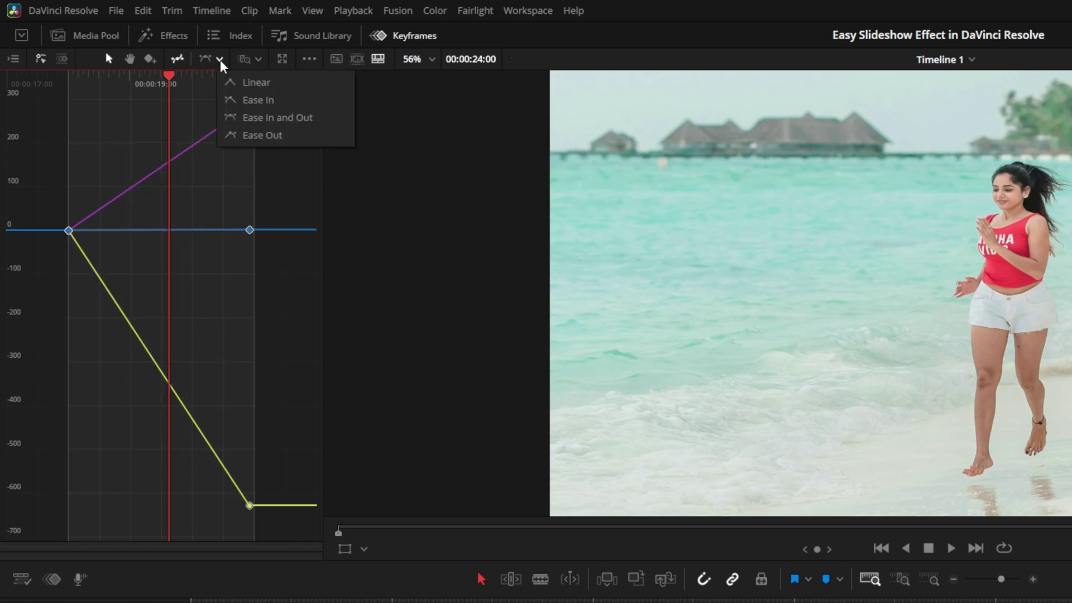
click(250, 119)
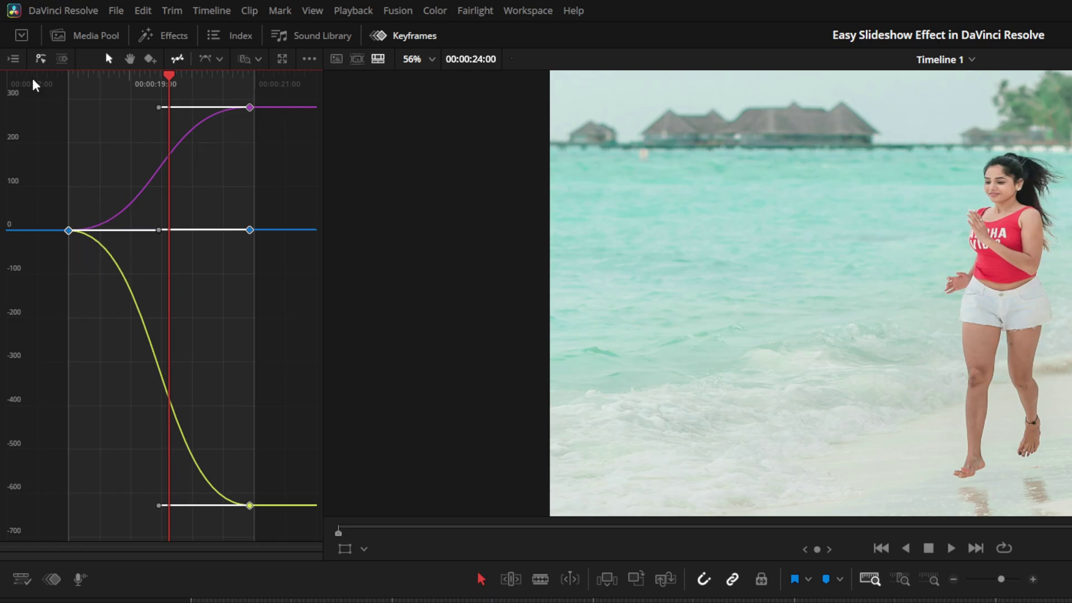
click(13, 58)
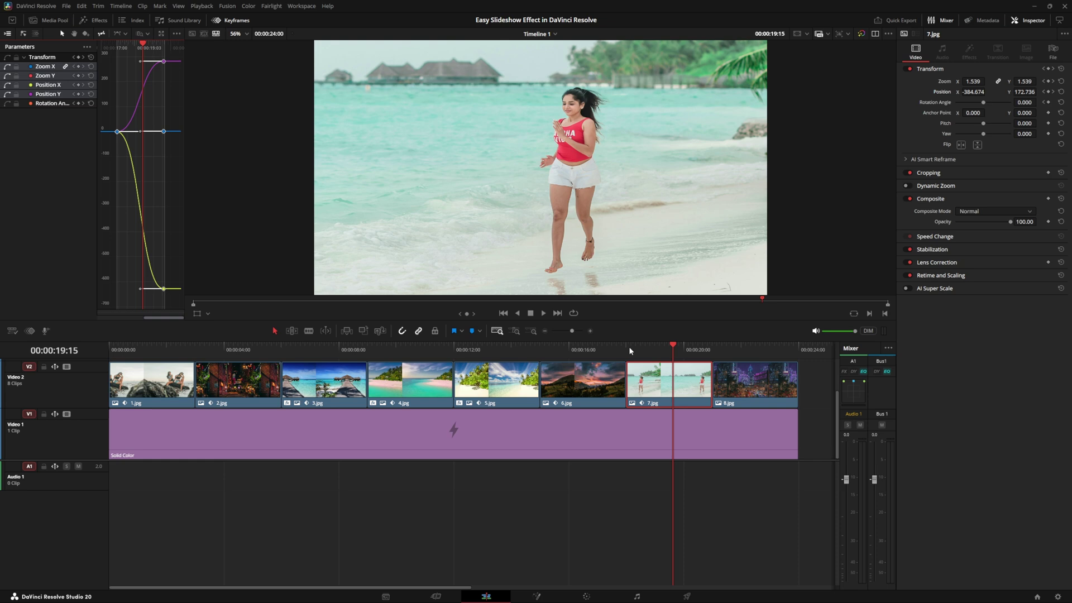
Play the 7.jpg clip's eased zoom and position animation from 00:00:18:00
click(628, 346)
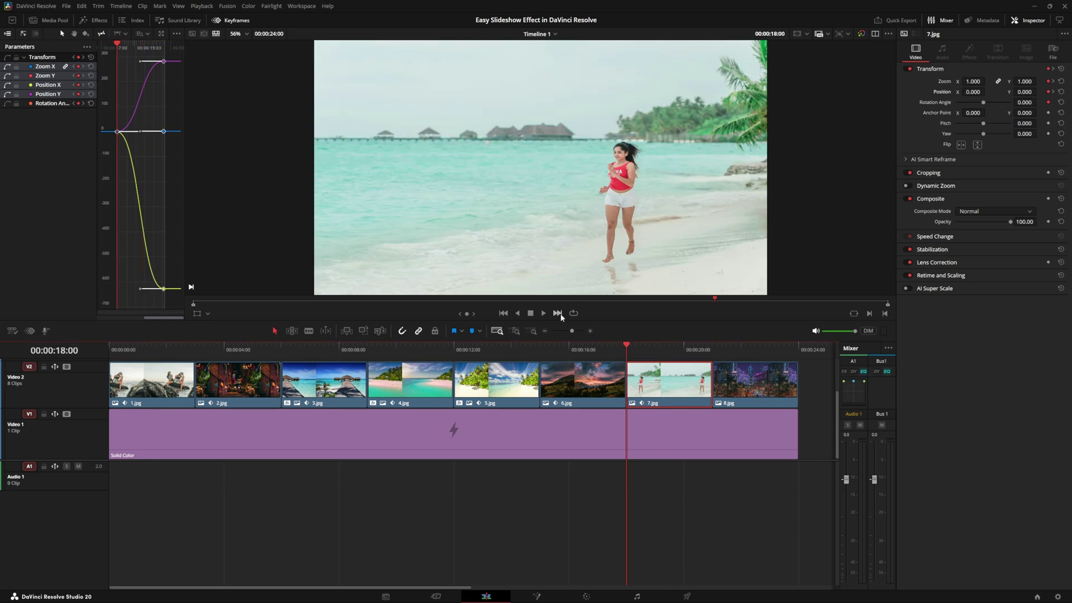
click(543, 314)
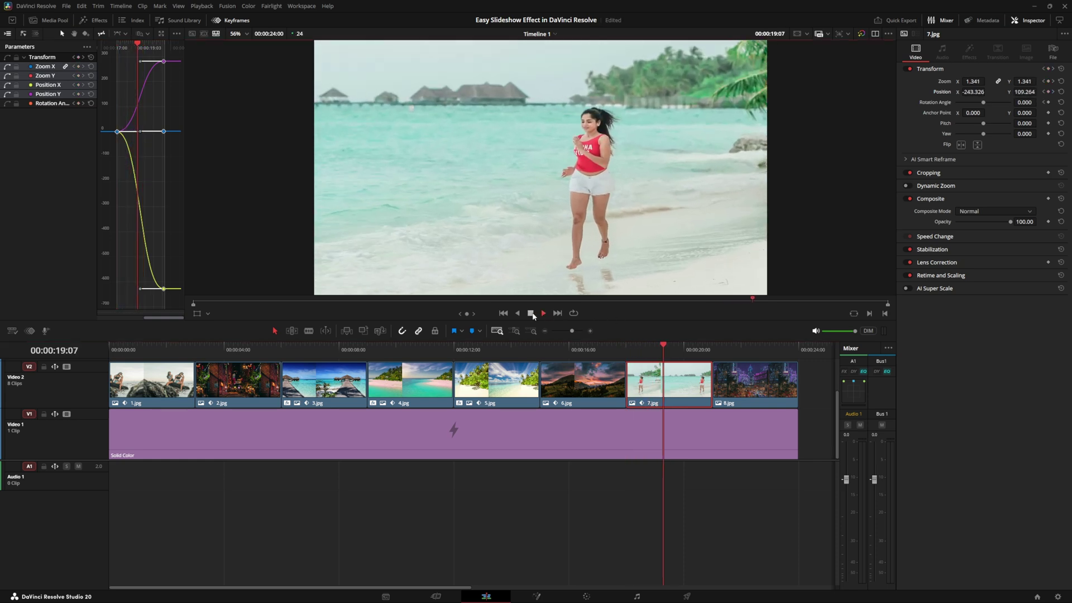
click(531, 313)
At 00:00:21:00, set the 8.jpg clip's Zoom to 1.200 and add Zoom, Position and Rotation Angle keyframes
click(49, 20)
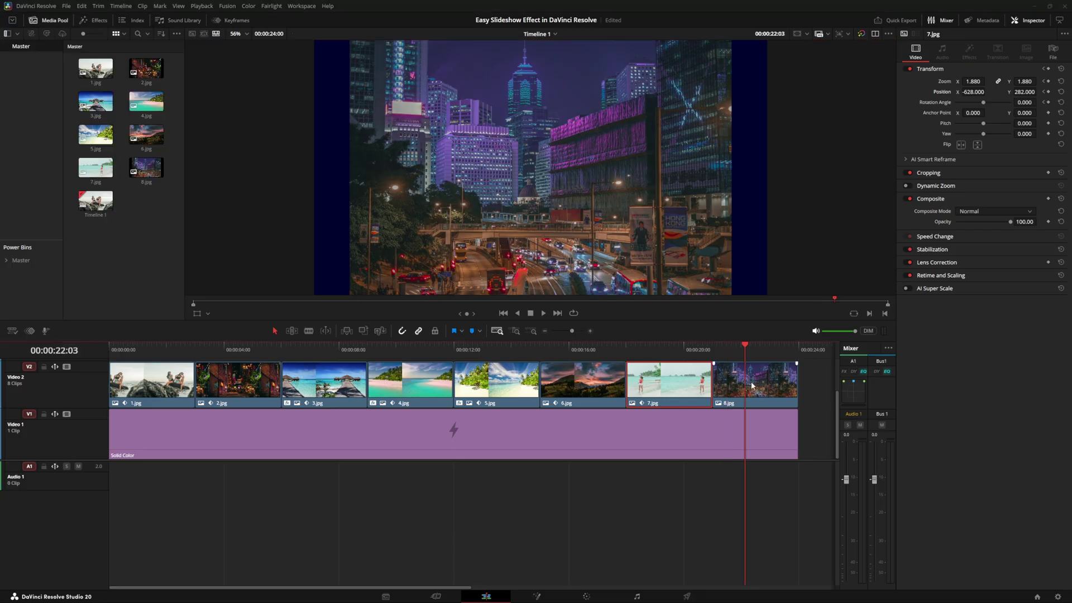
click(757, 386)
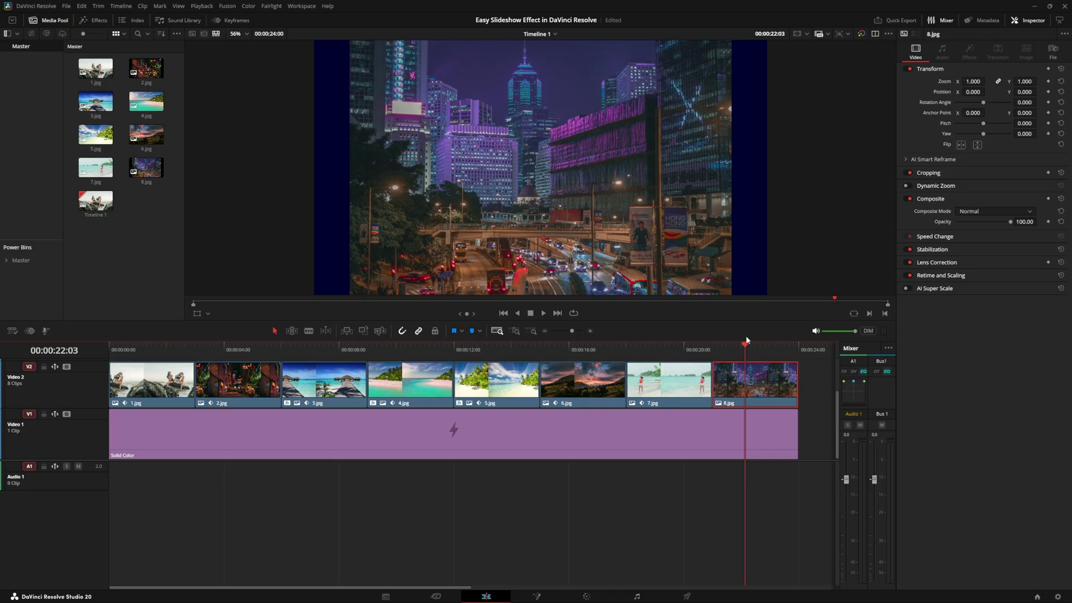
drag(742, 347, 715, 349)
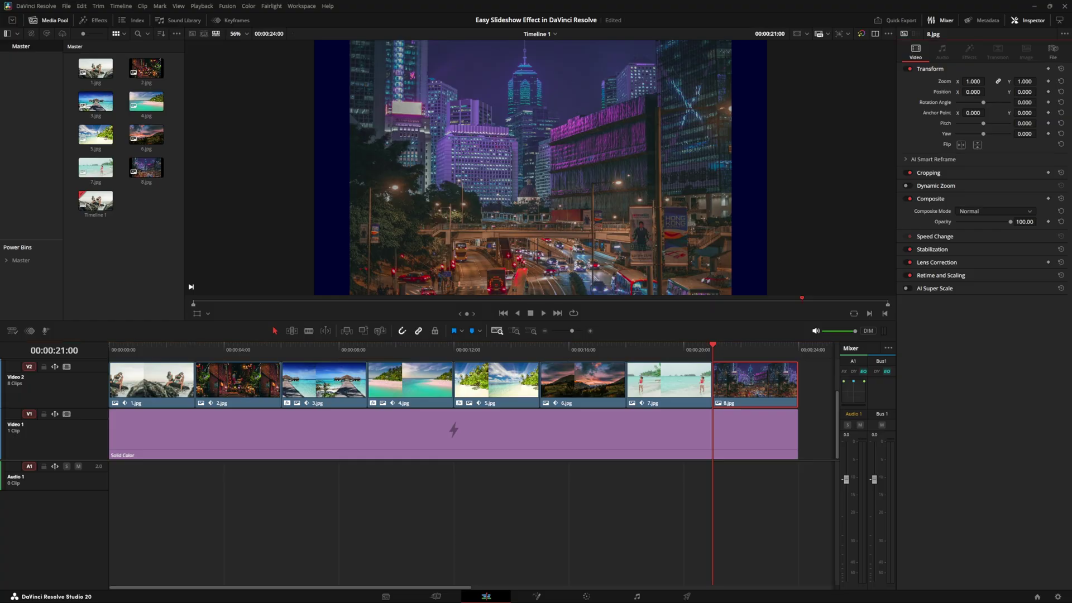
drag(973, 81, 987, 82)
key(ctrl+s)
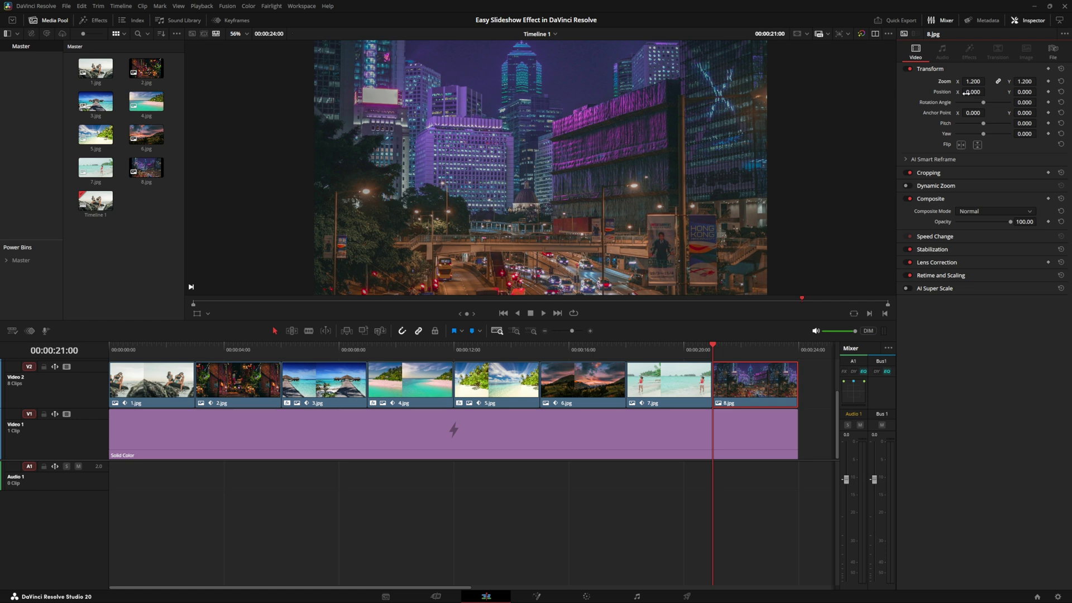
click(1047, 82)
click(1048, 92)
click(1048, 102)
At 00:00:22:15, set the 8.jpg clip's Zoom to 3.640 and Position to X 142 and Y -1410, and keyframe its Rotation Angle
drag(714, 345, 759, 350)
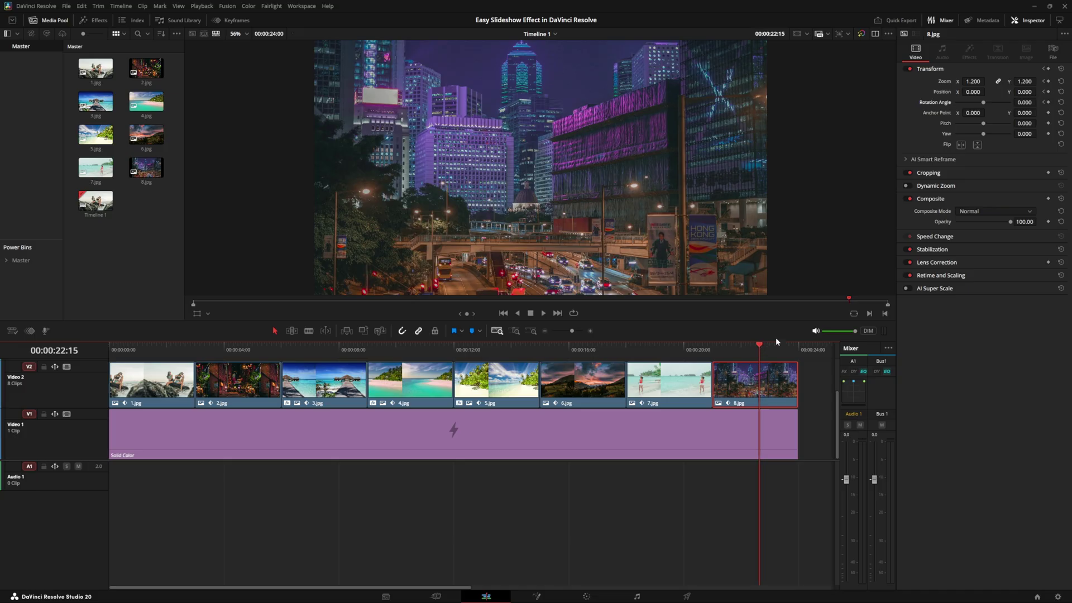
mouse_move(974, 82)
mouse_down()
mouse_move(988, 82)
mouse_move(987, 92)
mouse_up()
drag(987, 91, 1020, 92)
click(1047, 104)
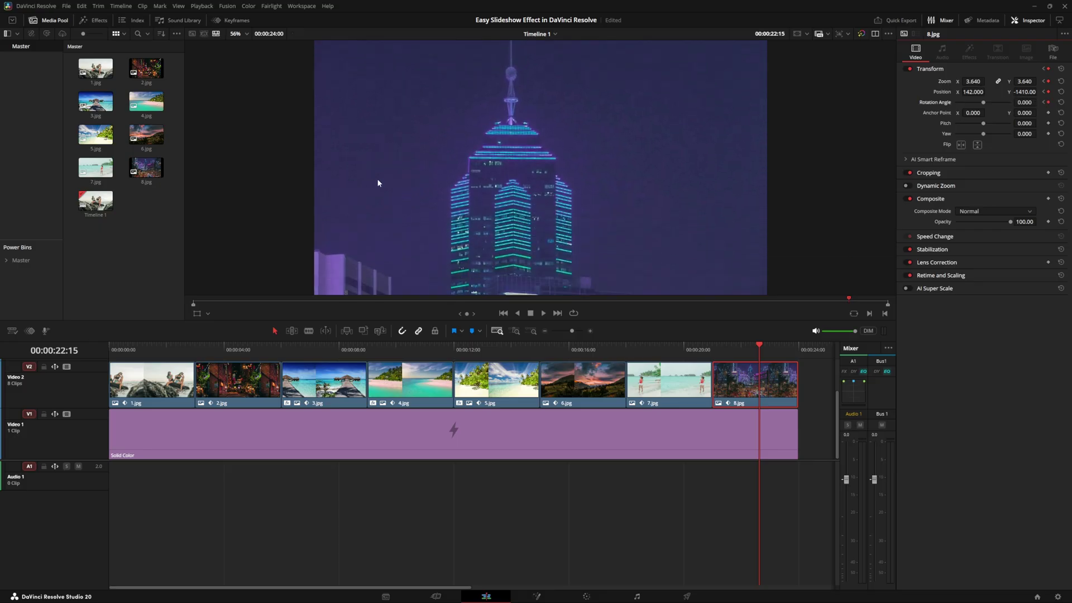
Apply Ease In and Out to all of the 8.jpg clip's Zoom and Position keyframes in the curve view
click(234, 21)
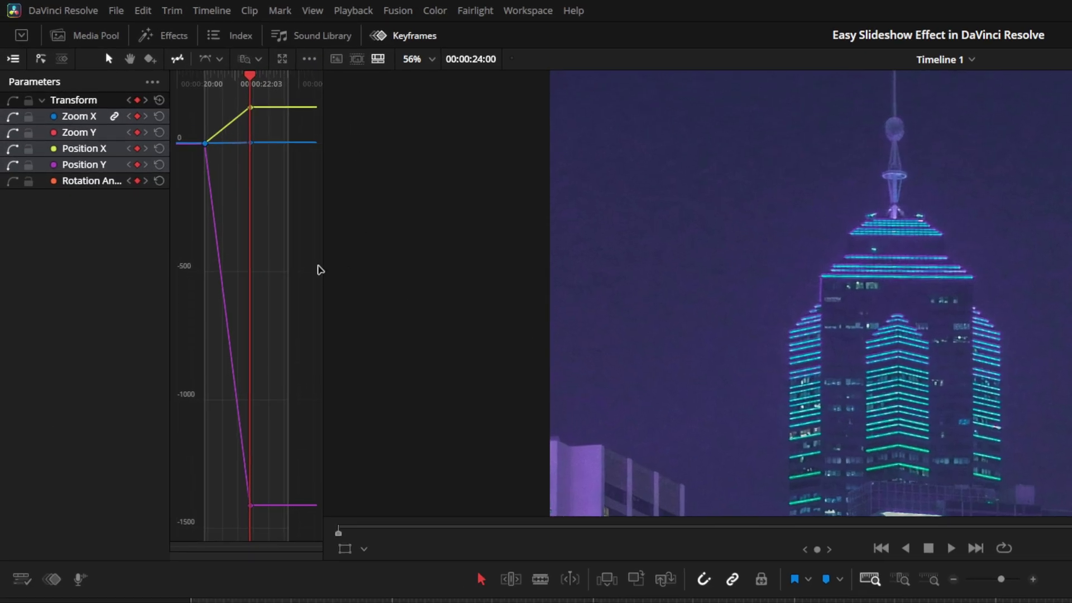
drag(303, 525, 191, 89)
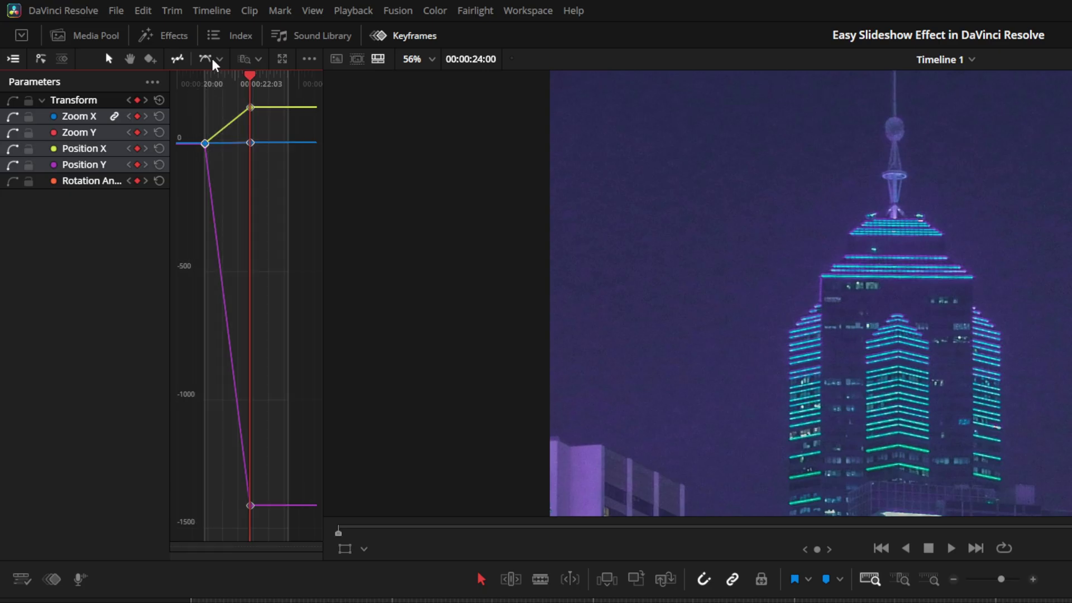
click(220, 60)
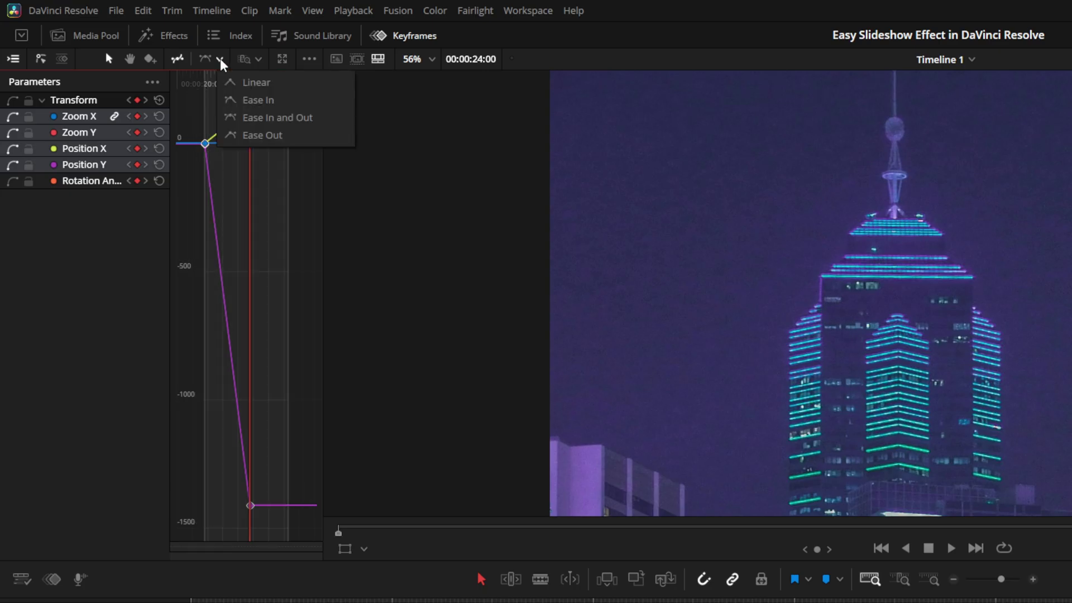
click(256, 119)
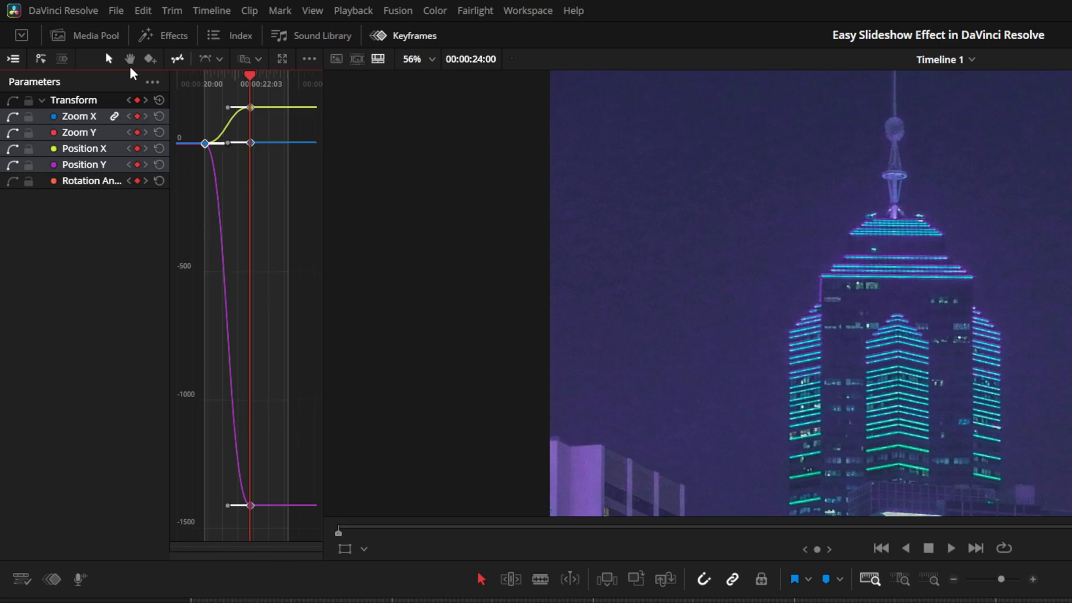
click(105, 41)
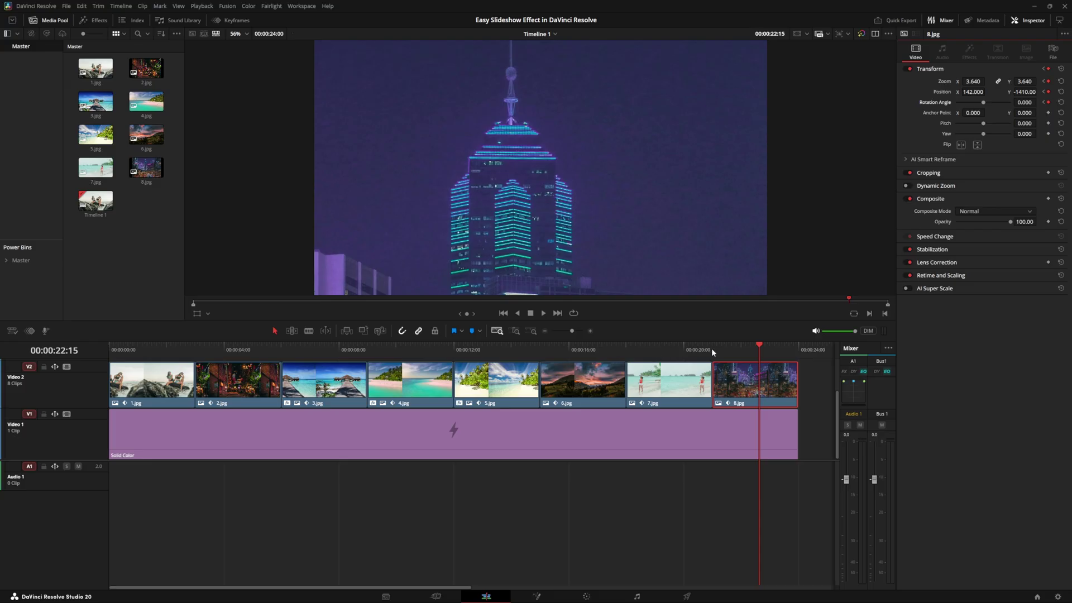
Play the 8.jpg clip's eased animation from 00:00:21:00, return to the start of the timeline and clear the selection
click(713, 350)
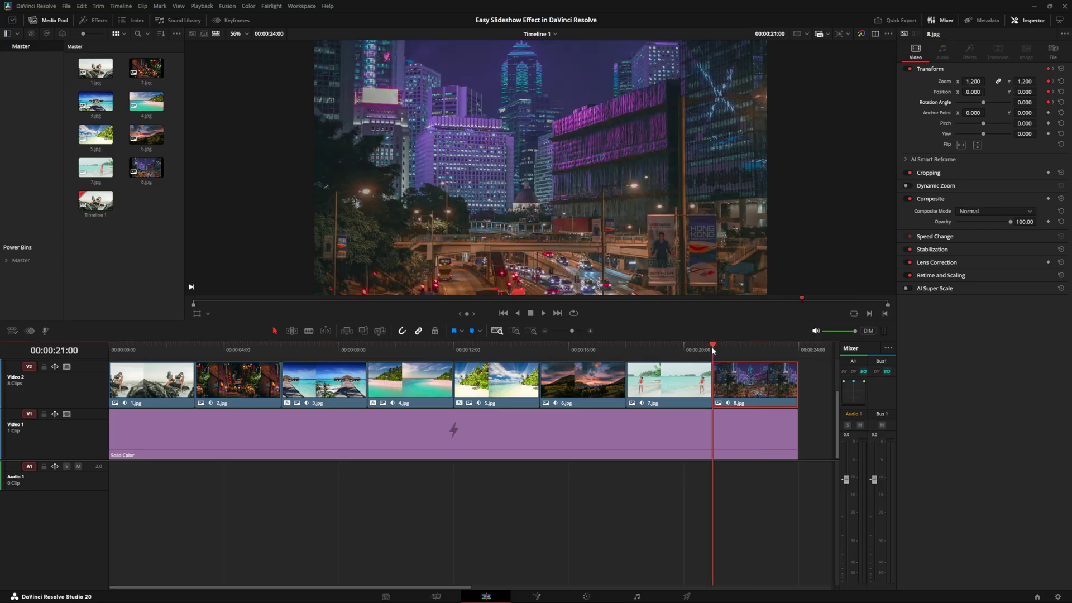
click(543, 314)
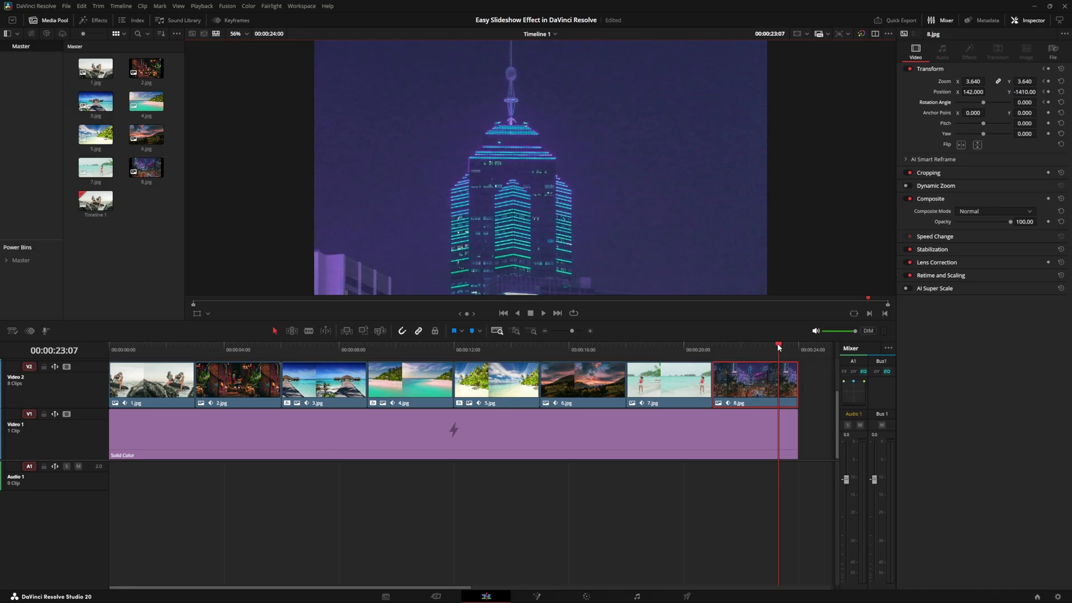
drag(778, 347, 110, 360)
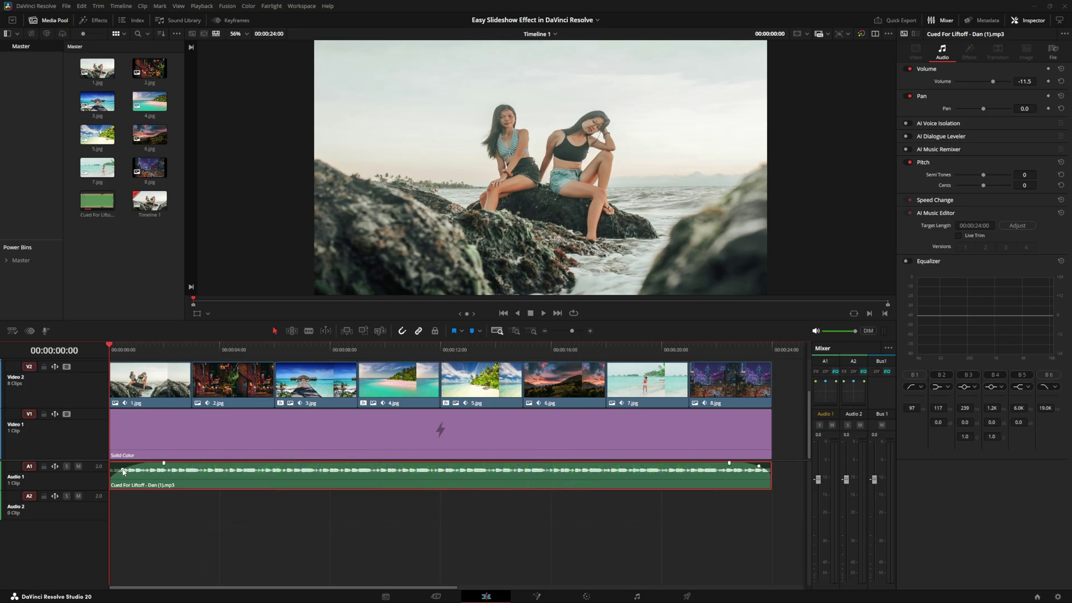
key(ctrl+shift+a)
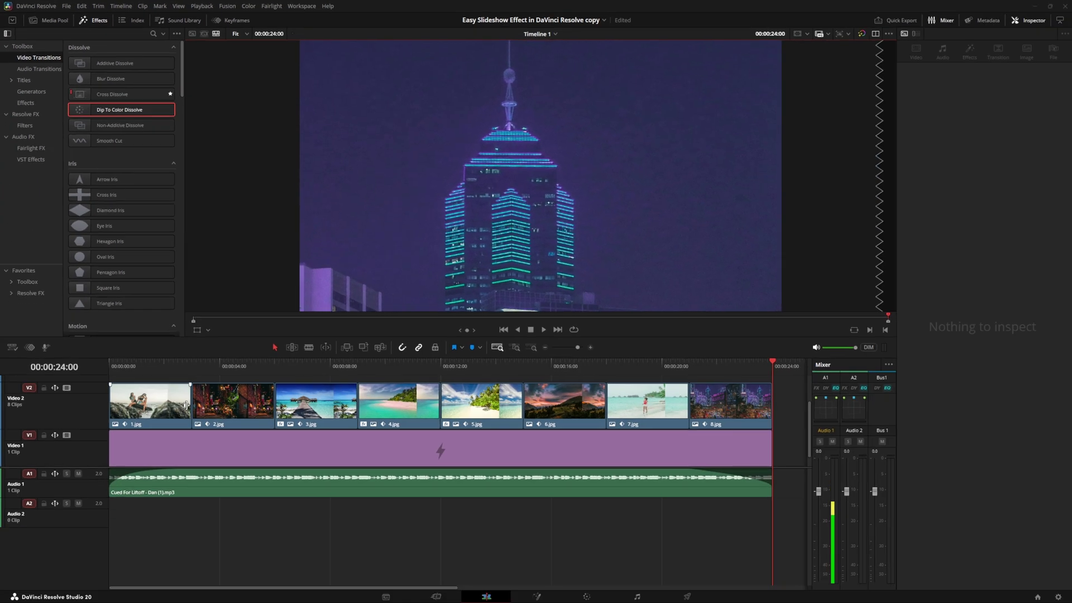
Add 12-frame Dip To Color Dissolve transitions at the cuts between the 1.jpg, 2.jpg, 3.jpg and 4.jpg clips
right_click(194, 408)
click(235, 423)
click(274, 397)
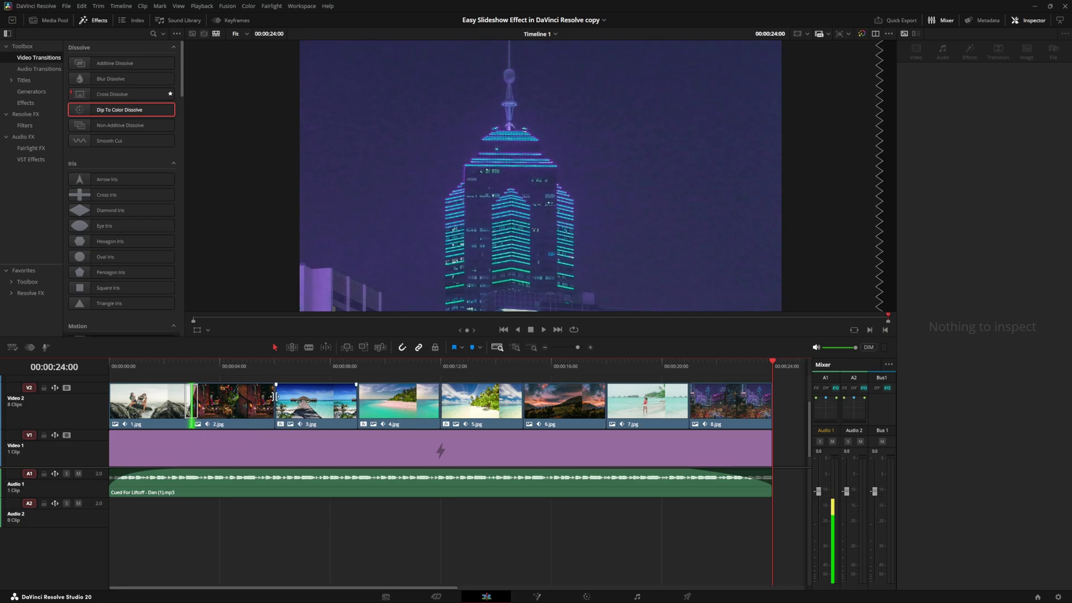
right_click(275, 396)
click(316, 412)
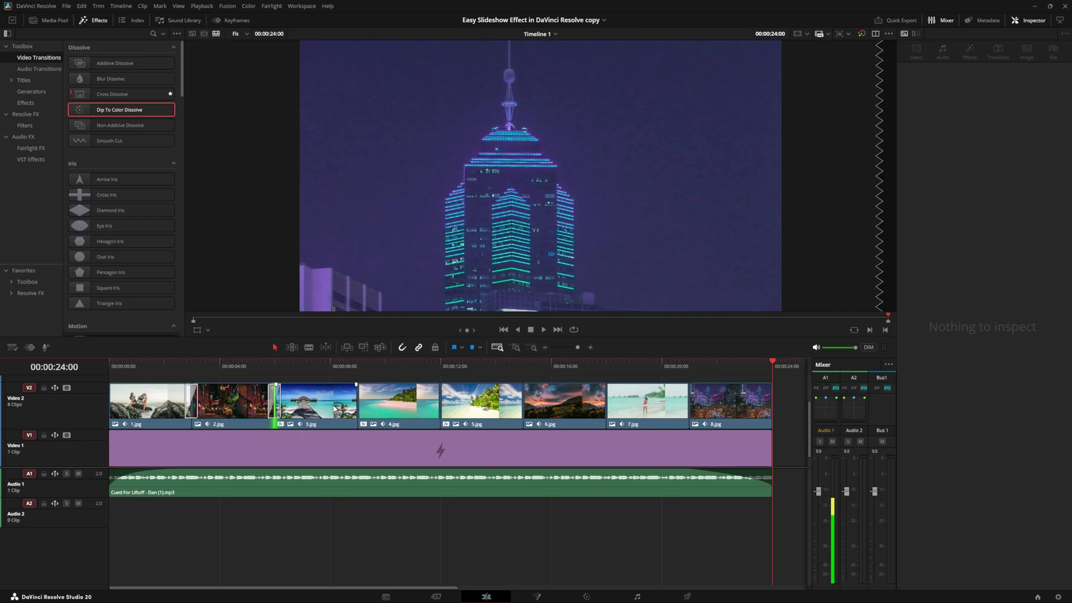
right_click(356, 398)
click(373, 412)
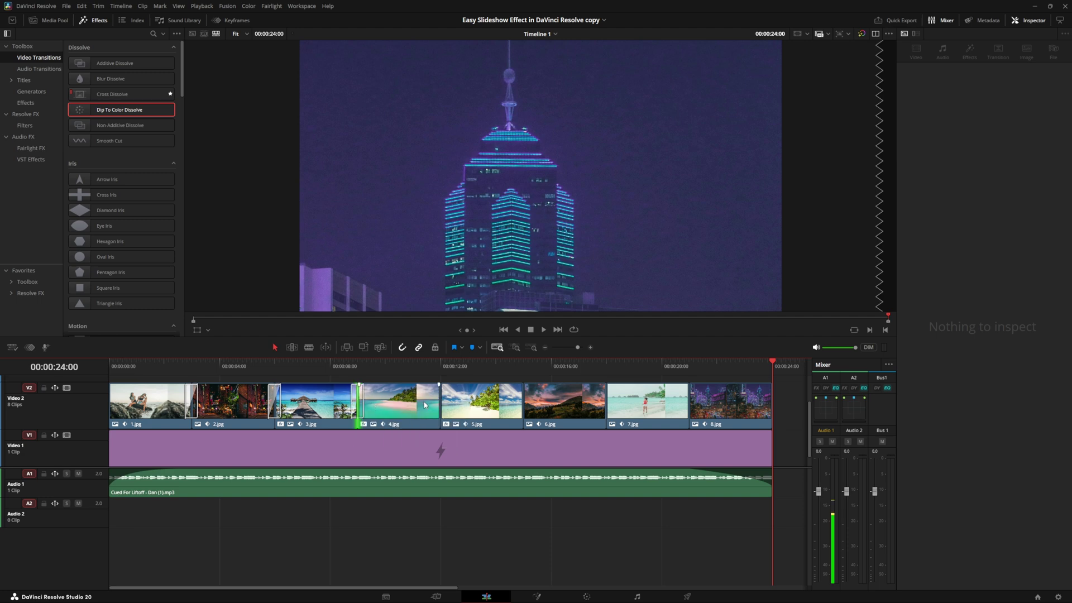
Add Dip To Color Dissolve transitions at the remaining four cuts, from the 4.jpg clip through the 8.jpg clip
click(440, 393)
key(ctrl+t)
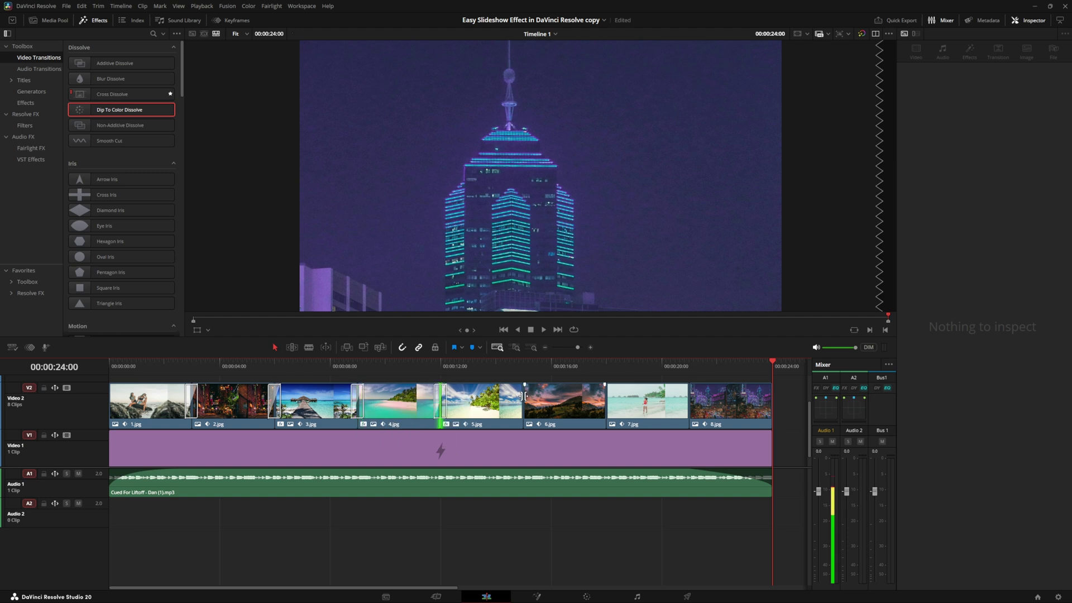
right_click(525, 396)
click(541, 411)
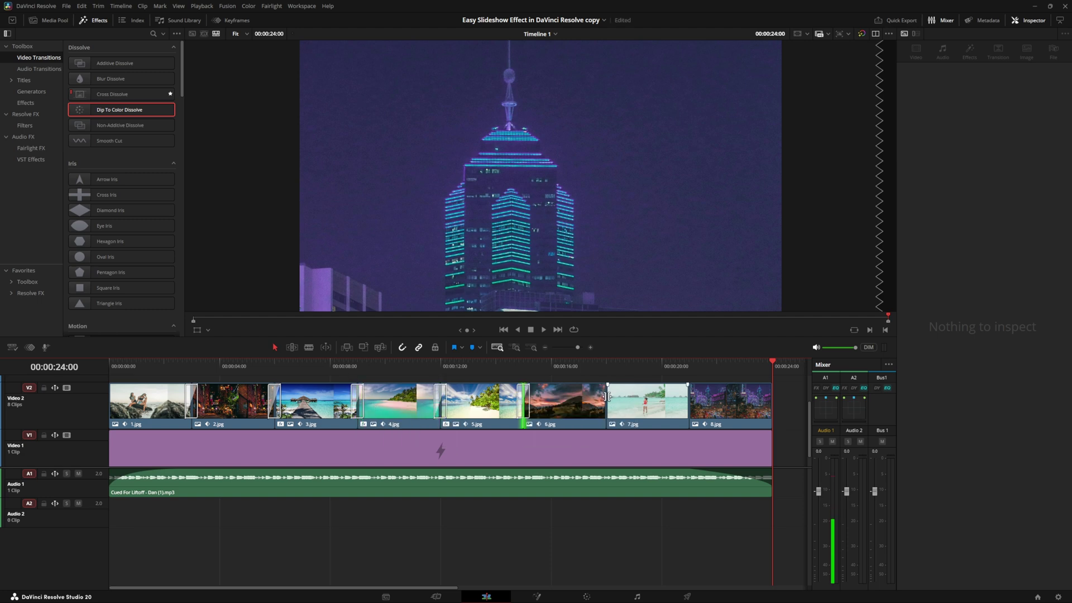
right_click(607, 397)
click(623, 411)
click(688, 394)
key(ctrl+t)
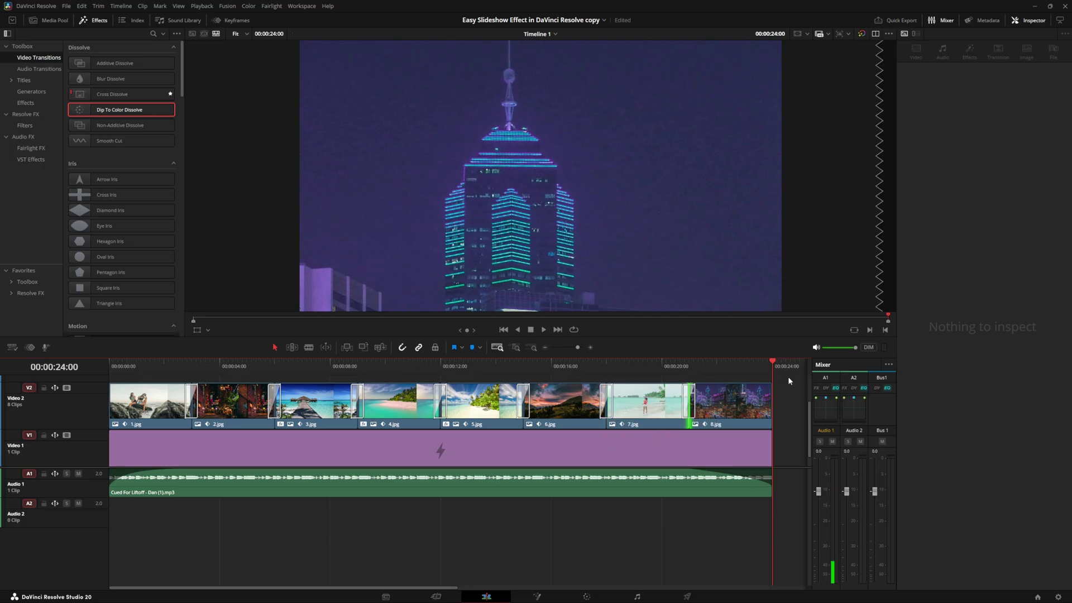
Fade out the end of the 8.jpg clip, fade in the start of the 1.jpg clip, and play the slideshow from the beginning
drag(769, 384, 748, 386)
drag(112, 384, 120, 383)
click(110, 363)
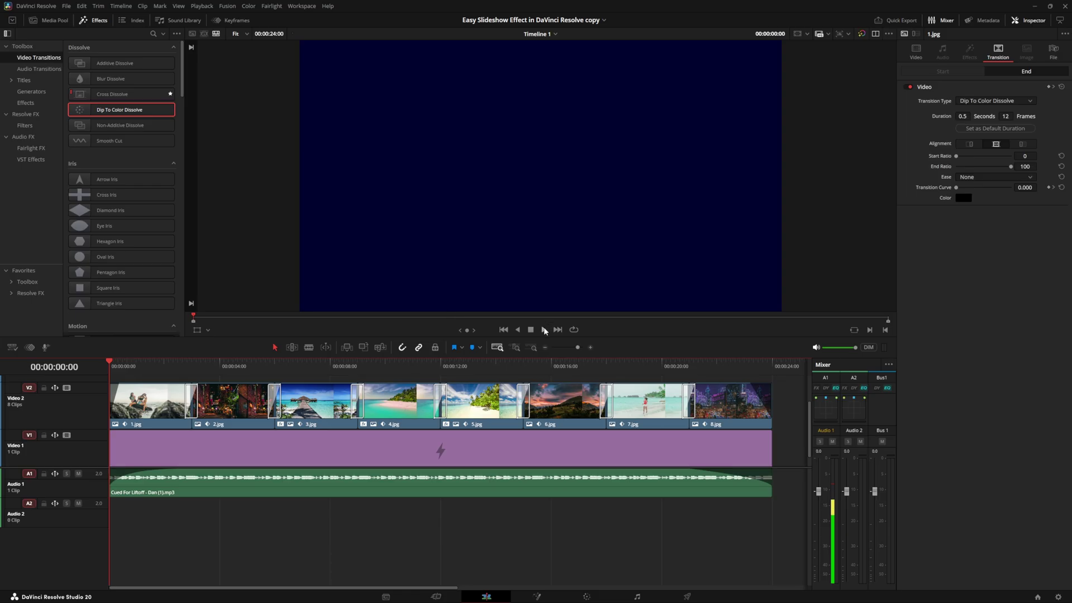
click(543, 330)
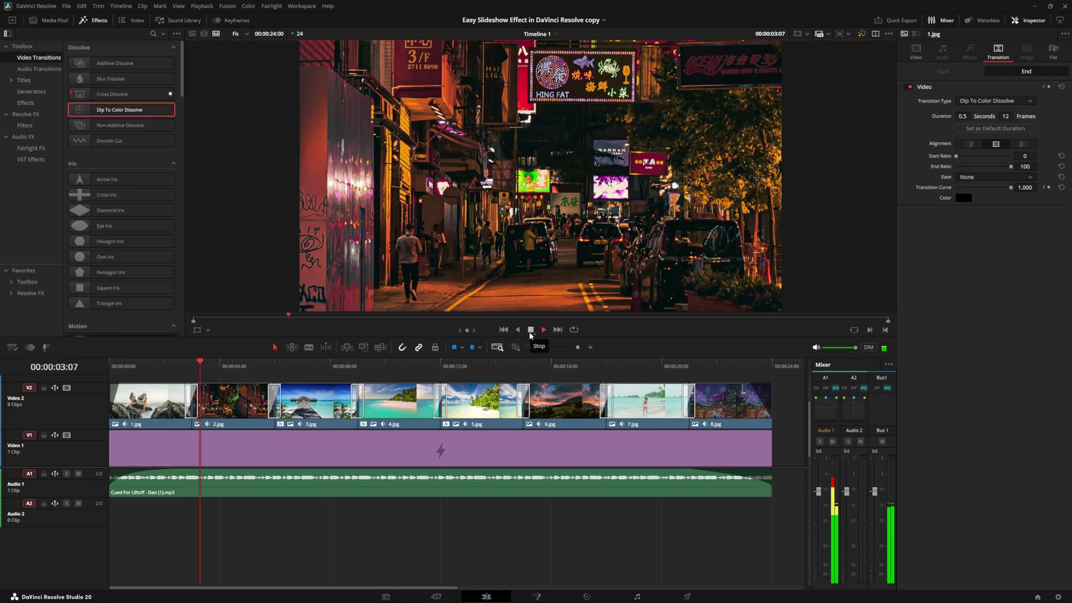